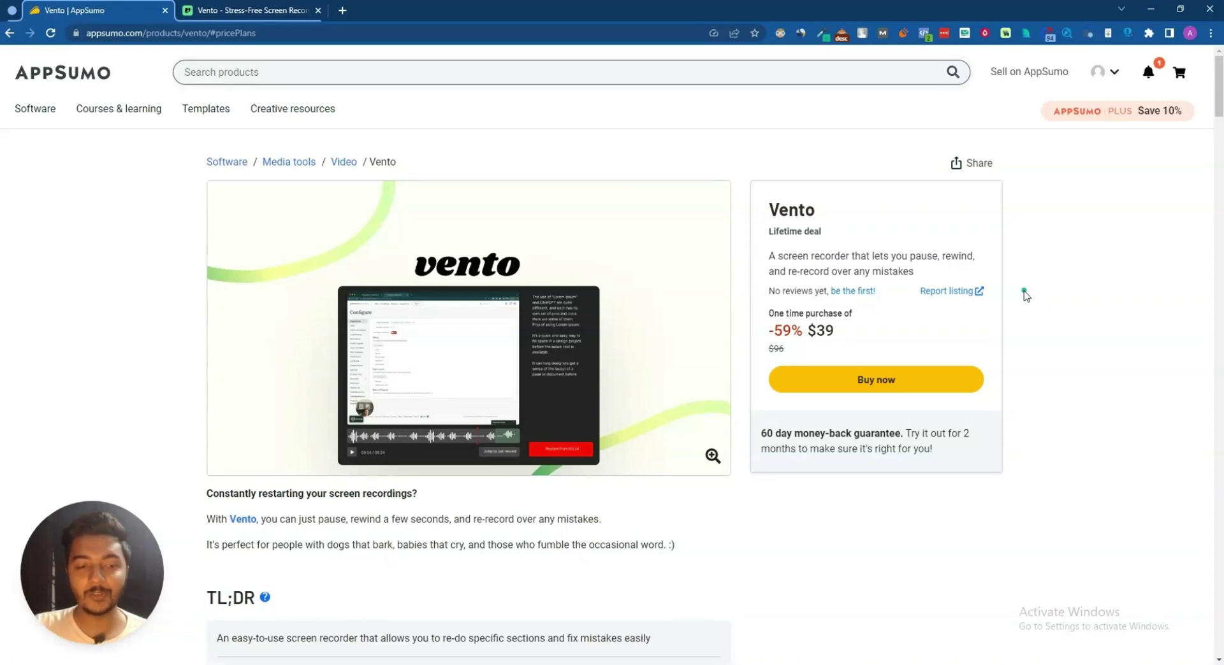
# Review the AppSumo Vento deal, highlighting the $39 Premium Plan, unlimited hosted videos and 1-hour recording length.
pyautogui.moveTo(770, 209); pyautogui.dragTo(837, 209)
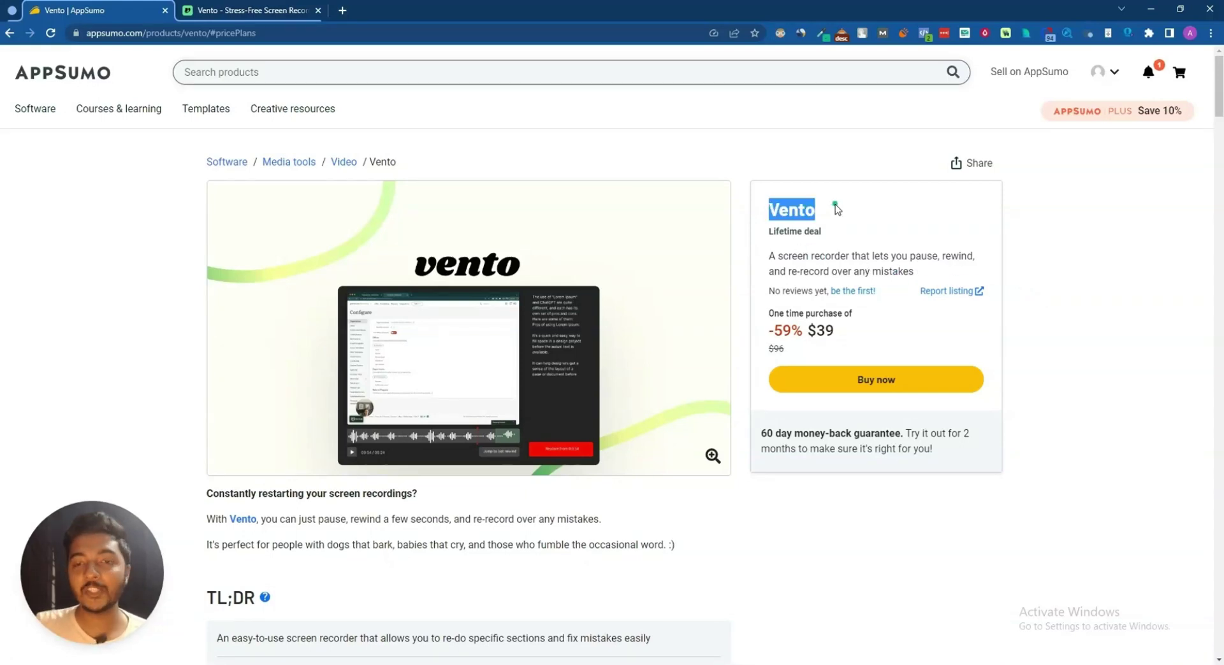
pyautogui.scroll(-5, 836, 210)
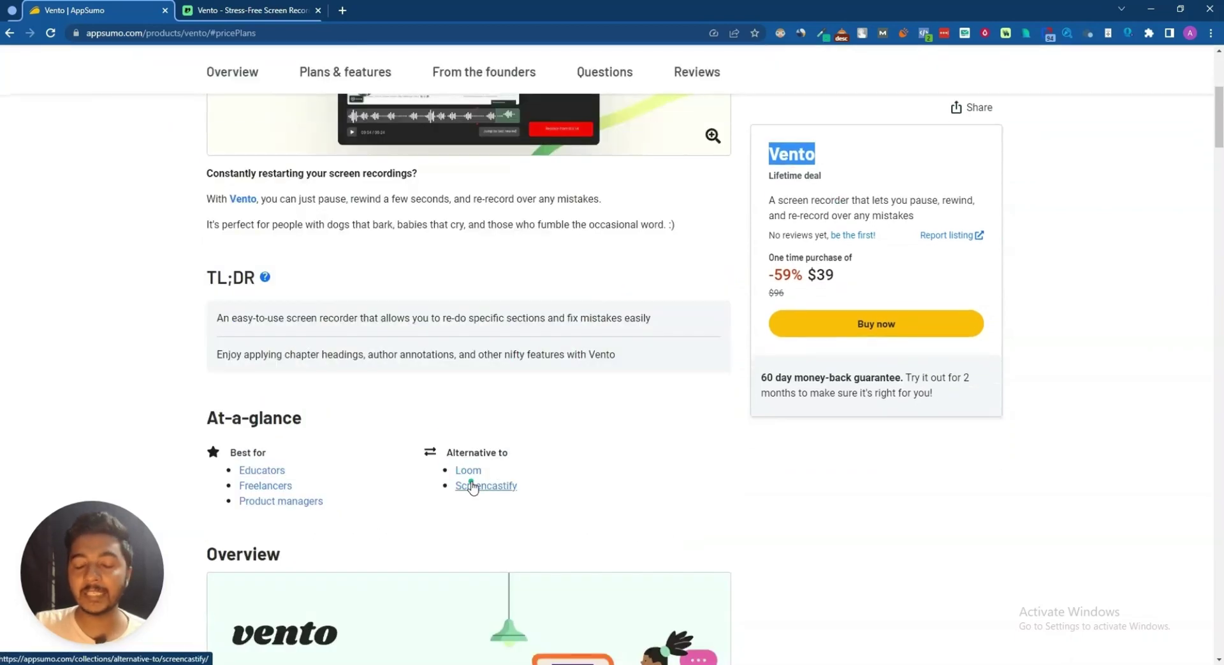
pyautogui.scroll(-19, 472, 488)
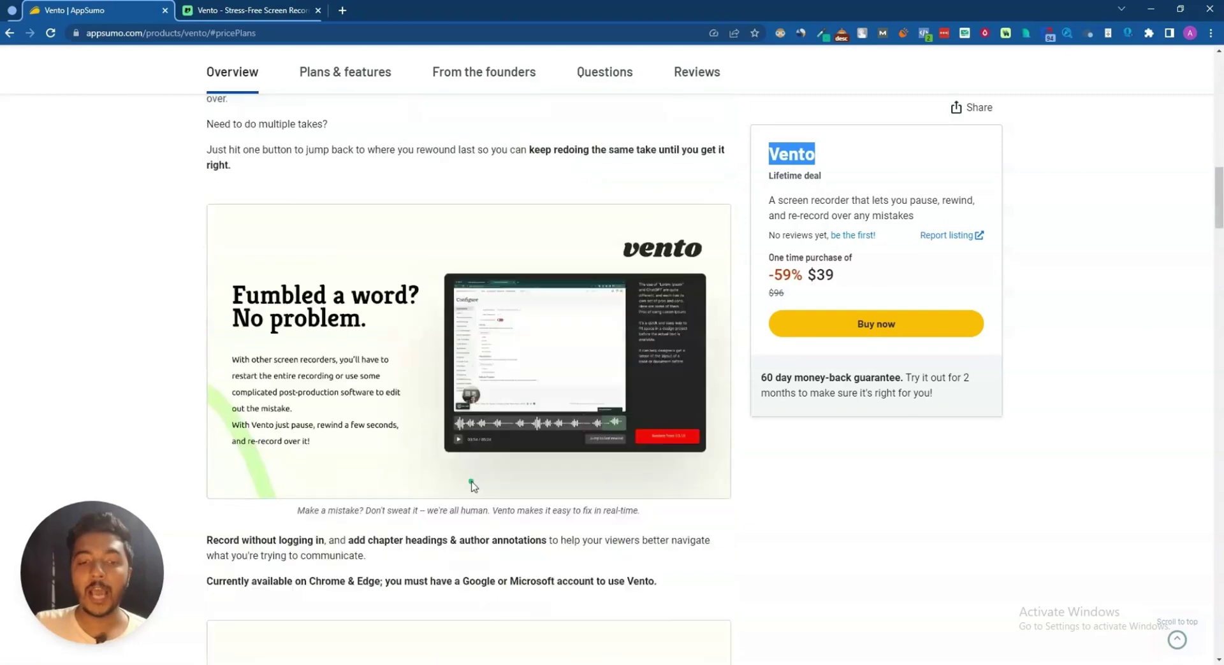
pyautogui.scroll(-19, 472, 486)
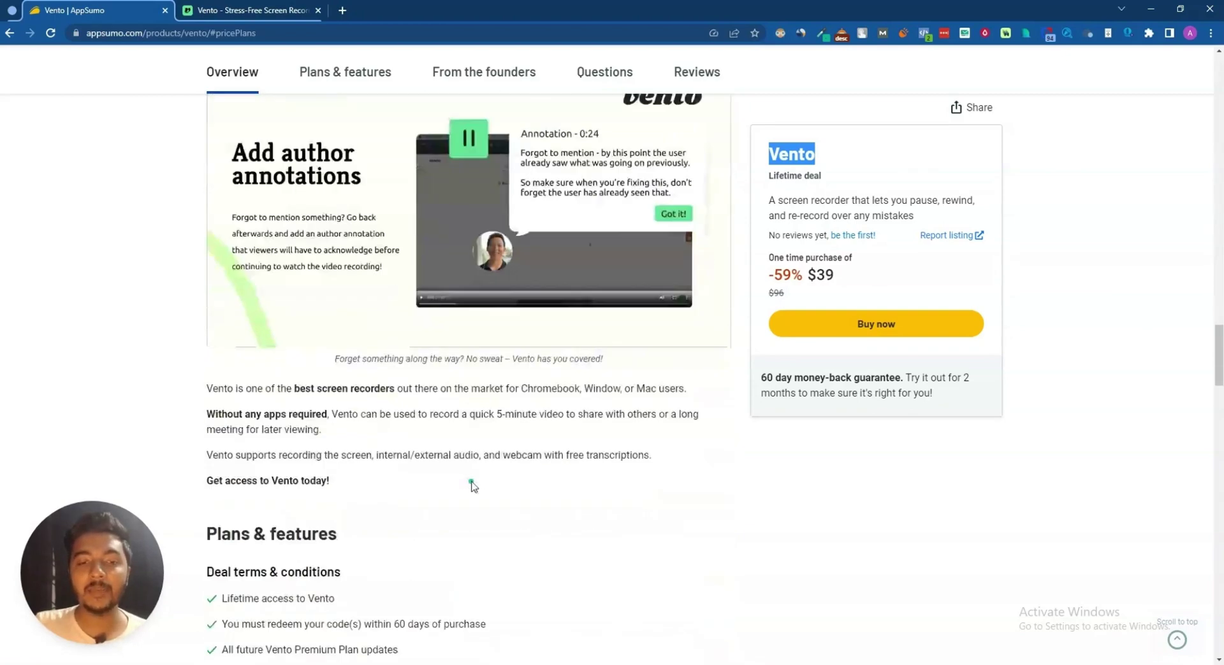
pyautogui.scroll(-4, 471, 486)
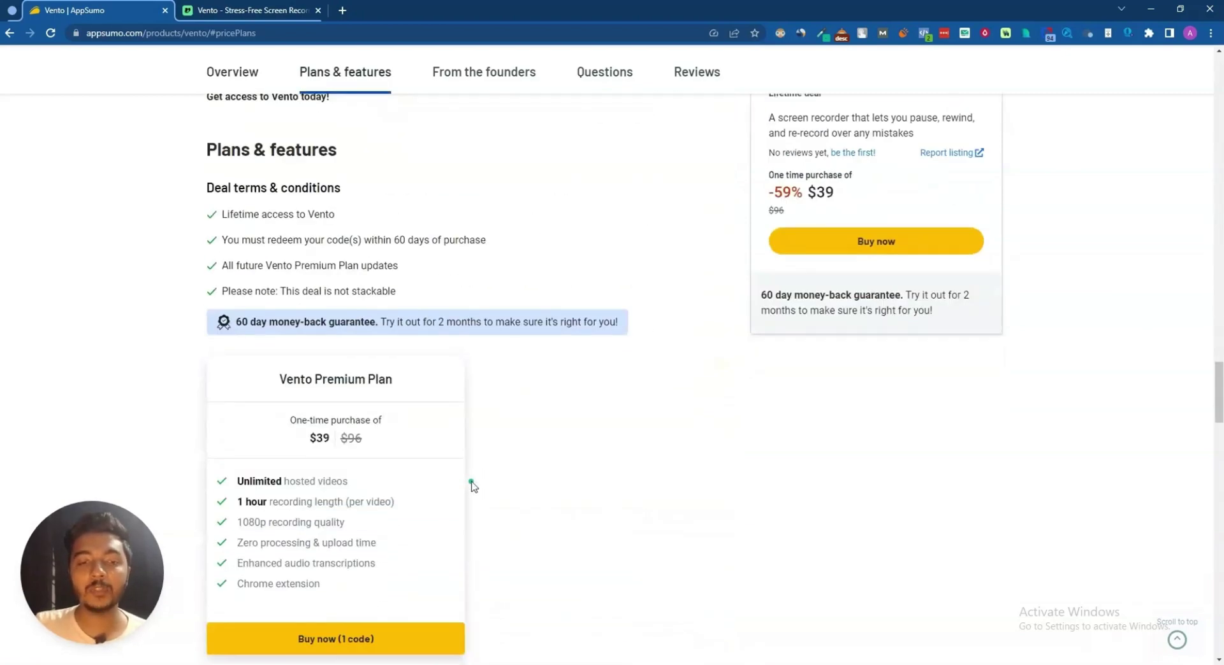
pyautogui.doubleClick(319, 438)
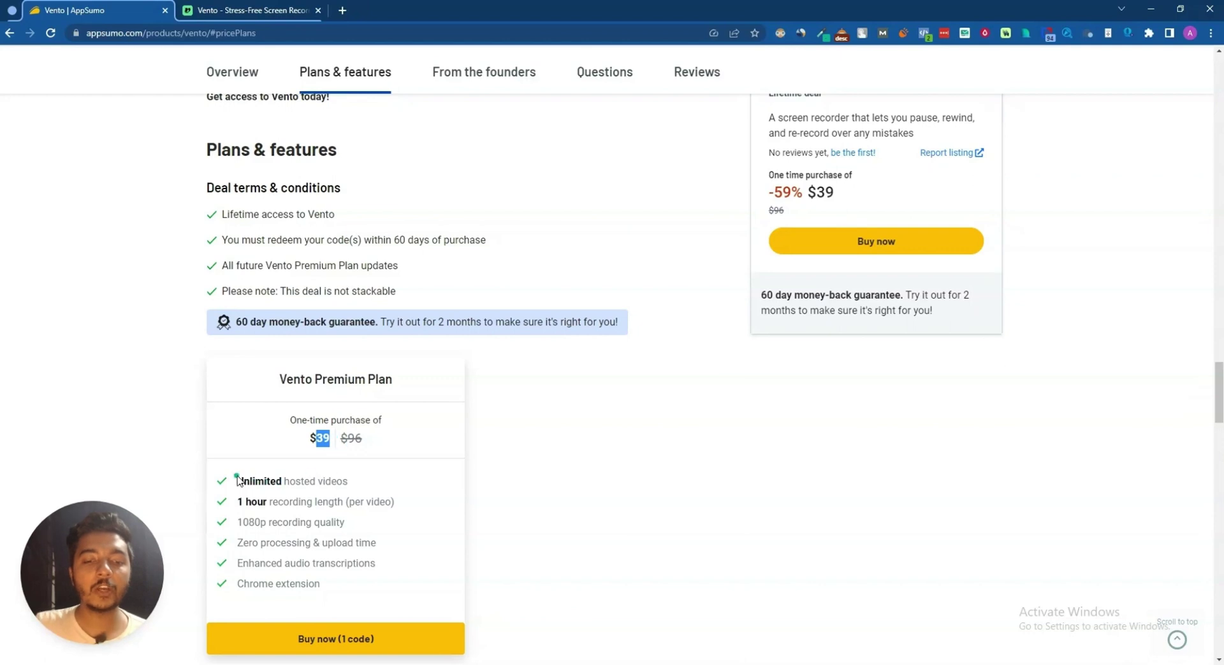
pyautogui.moveTo(237, 481); pyautogui.dragTo(402, 481)
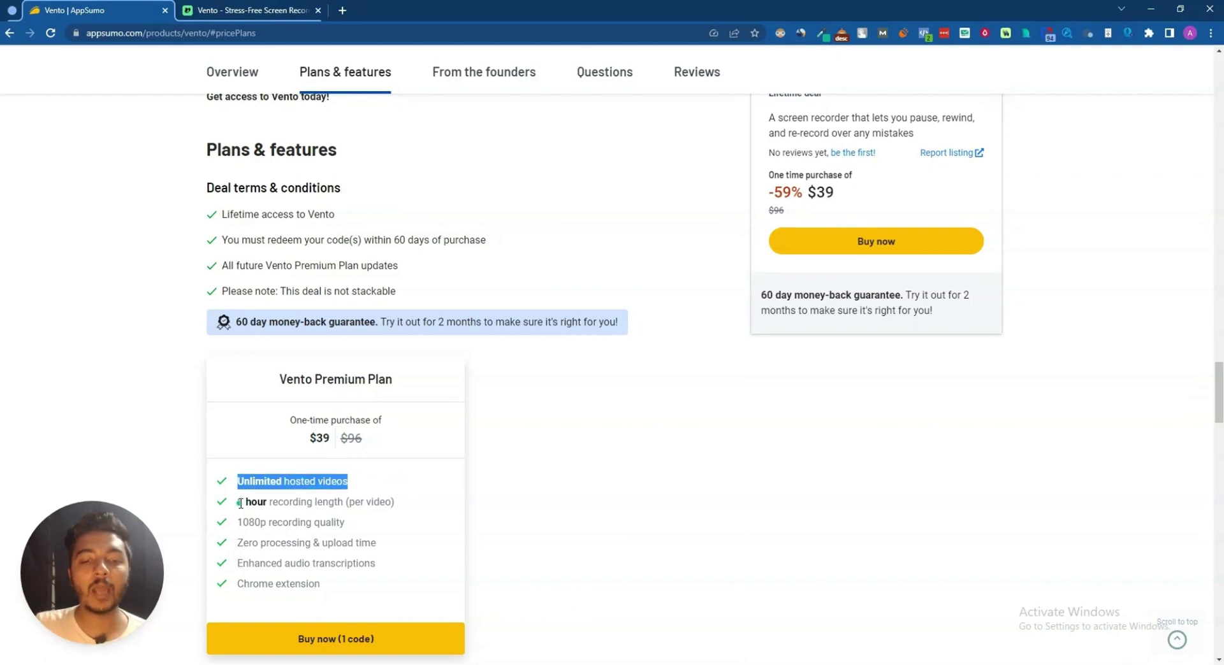
pyautogui.moveTo(241, 504); pyautogui.dragTo(411, 508)
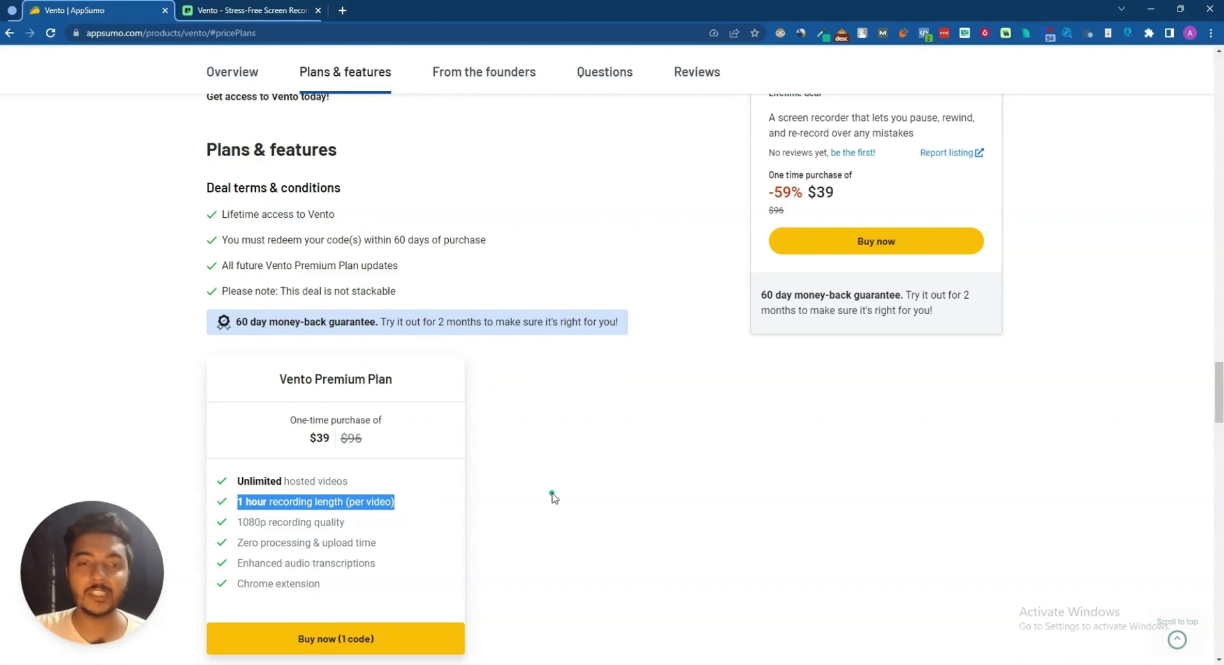
pyautogui.middleClick(613, 576)
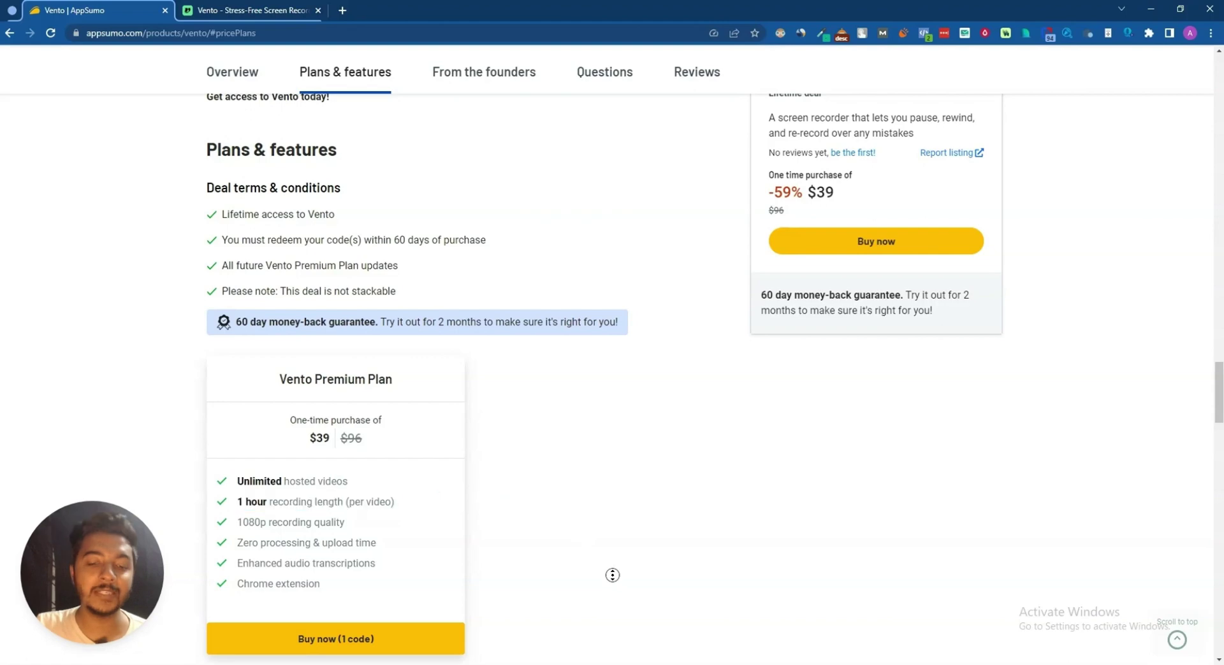
pyautogui.scroll(15, 612, 560)
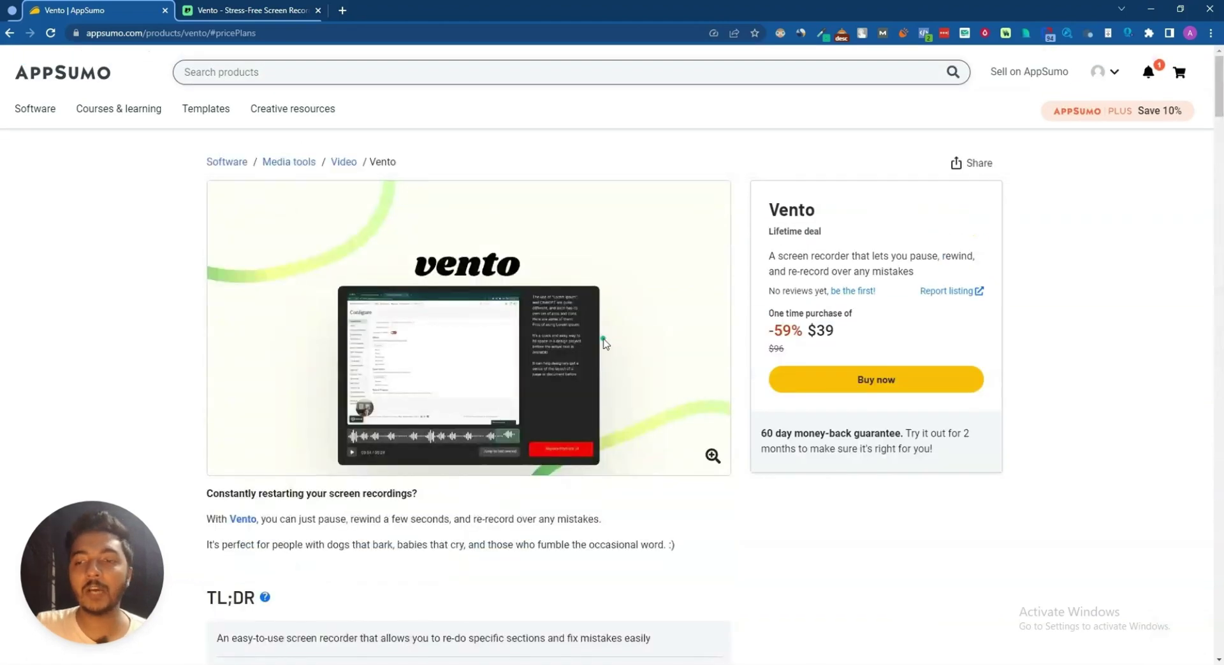
# Start a new Vento recording with the HD Pro Webcam C920 camera and microphone enabled.
pyautogui.click(235, 13)
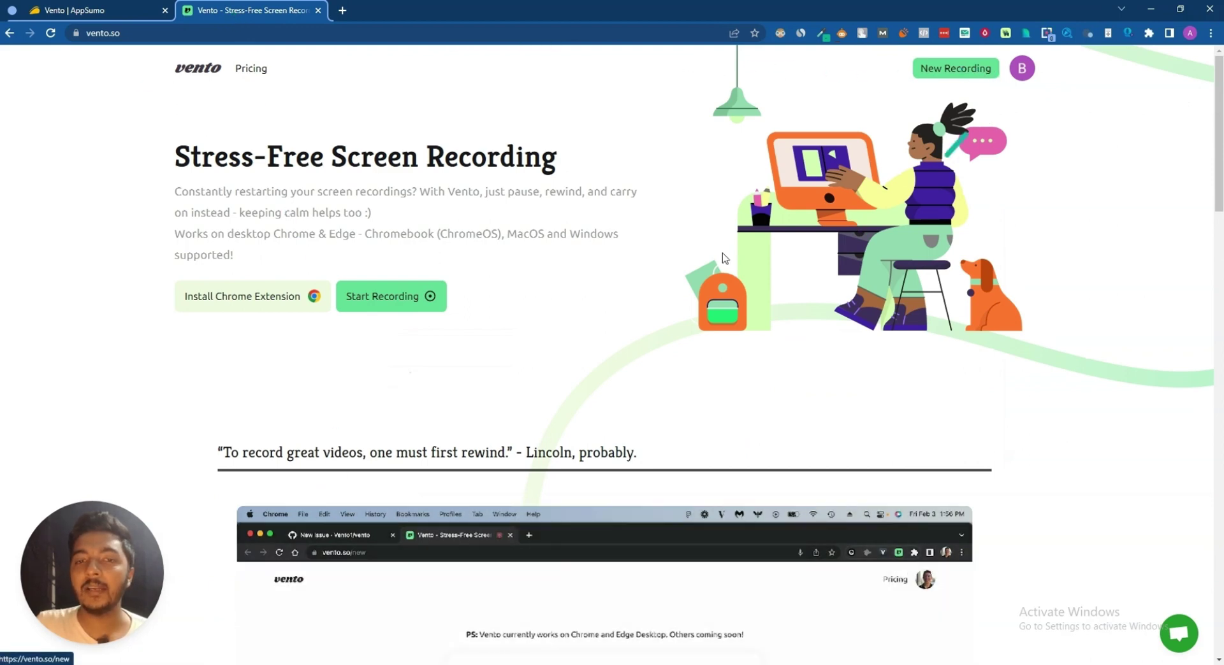
pyautogui.click(980, 72)
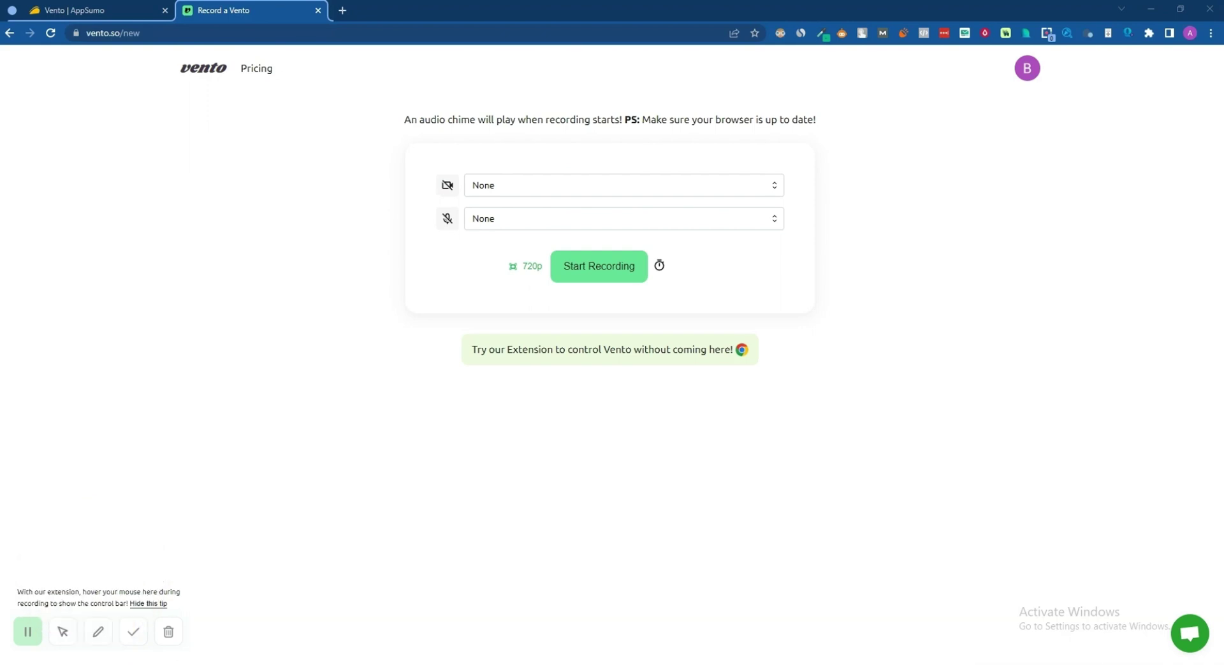
pyautogui.click(448, 186)
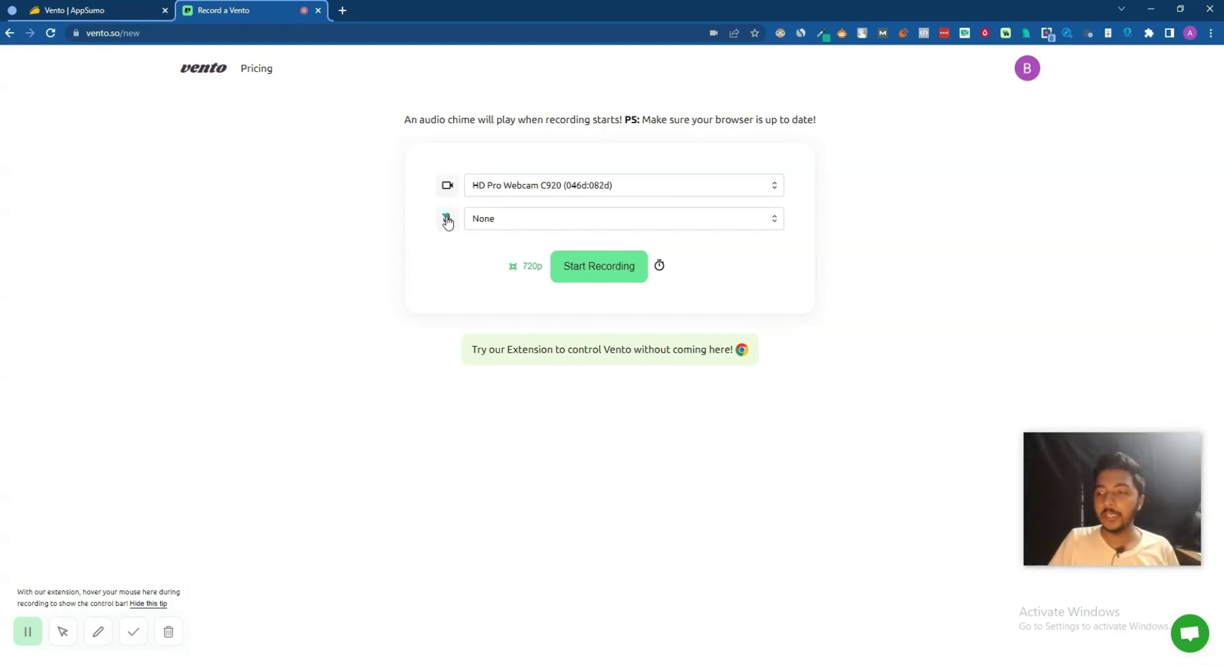
pyautogui.click(447, 219)
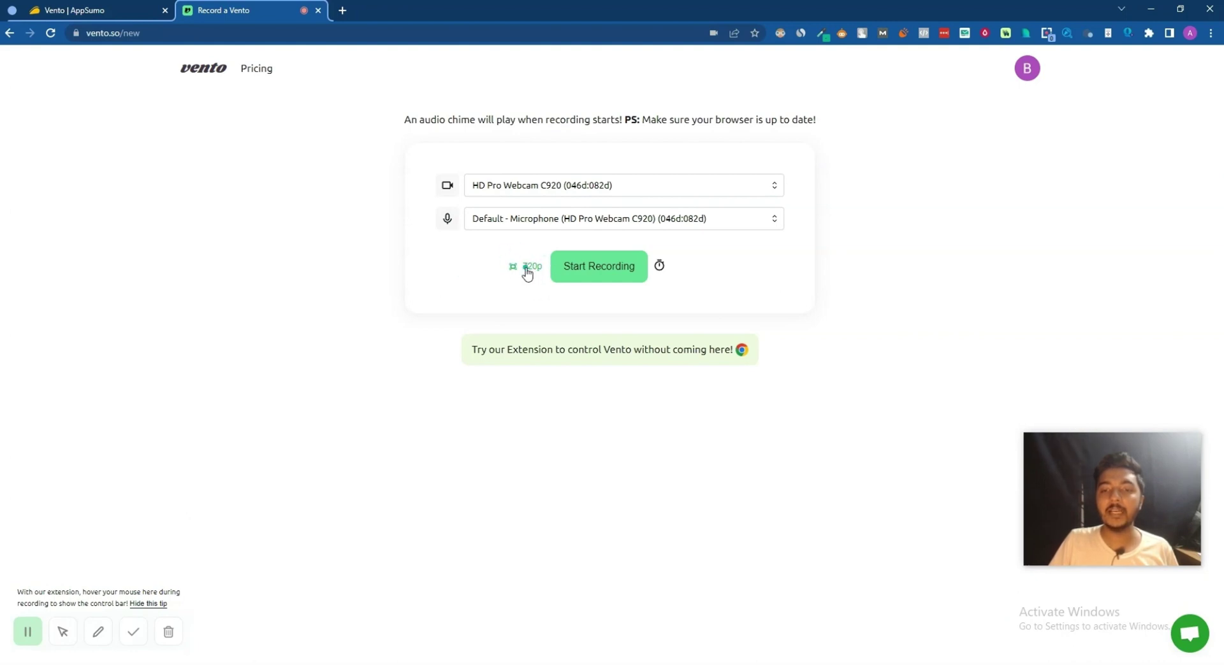
# Back on AppSumo, show Plans & features and highlight the 1080p recording quality feature.
pyautogui.click(97, 12)
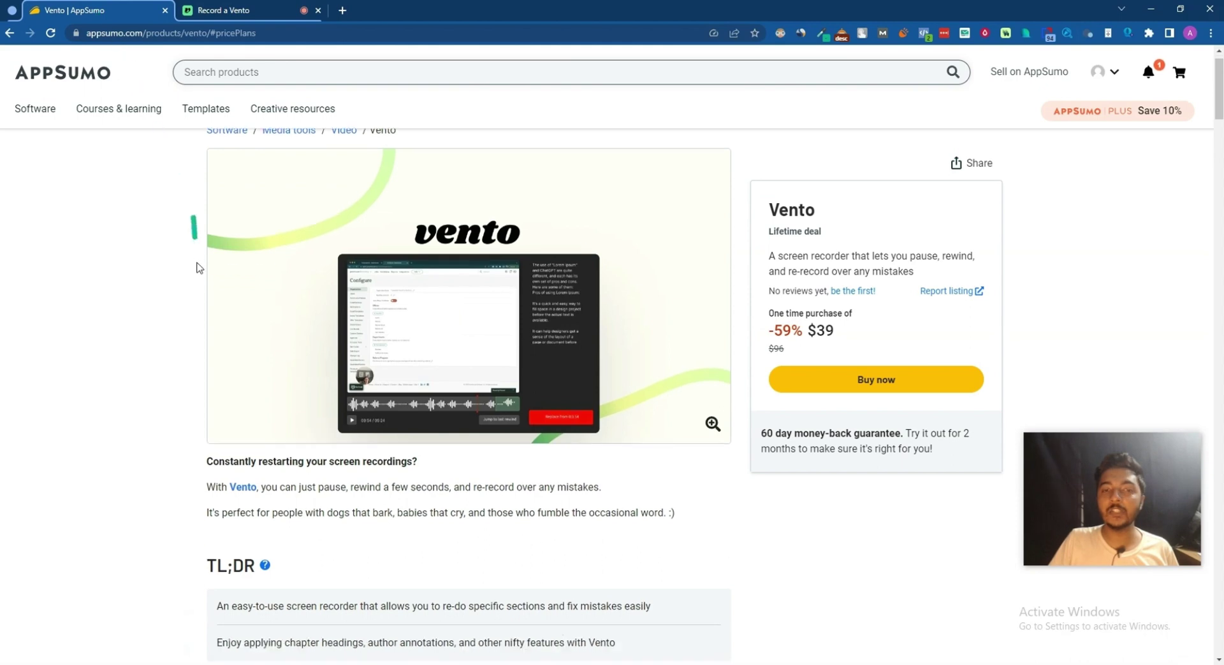
pyautogui.scroll(-5, 255, 192)
pyautogui.click(322, 86)
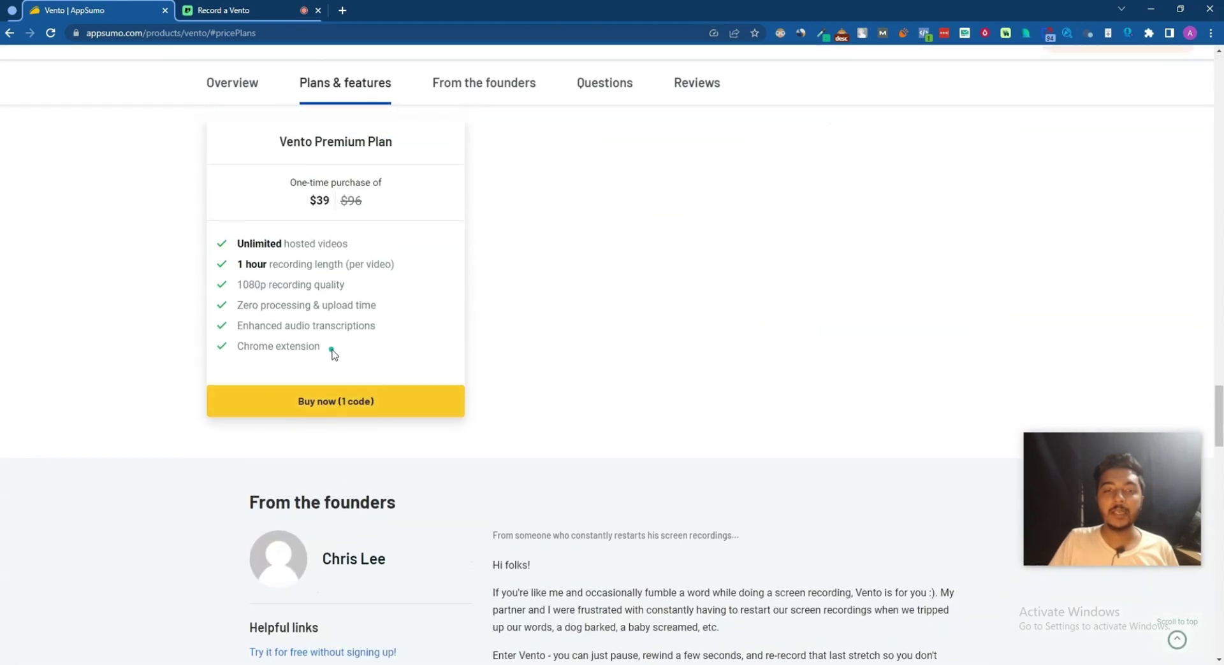
pyautogui.moveTo(242, 298); pyautogui.dragTo(349, 302)
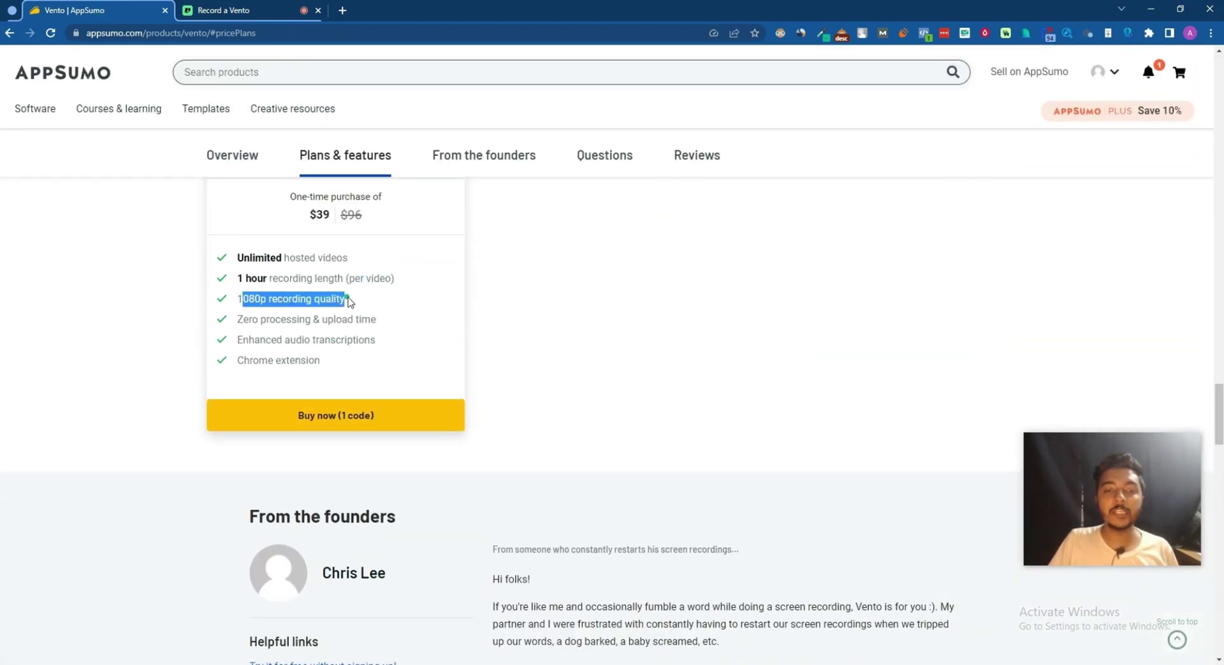
# Keep the 3s countdown and start recording the entire screen in Vento.
pyautogui.click(250, 18)
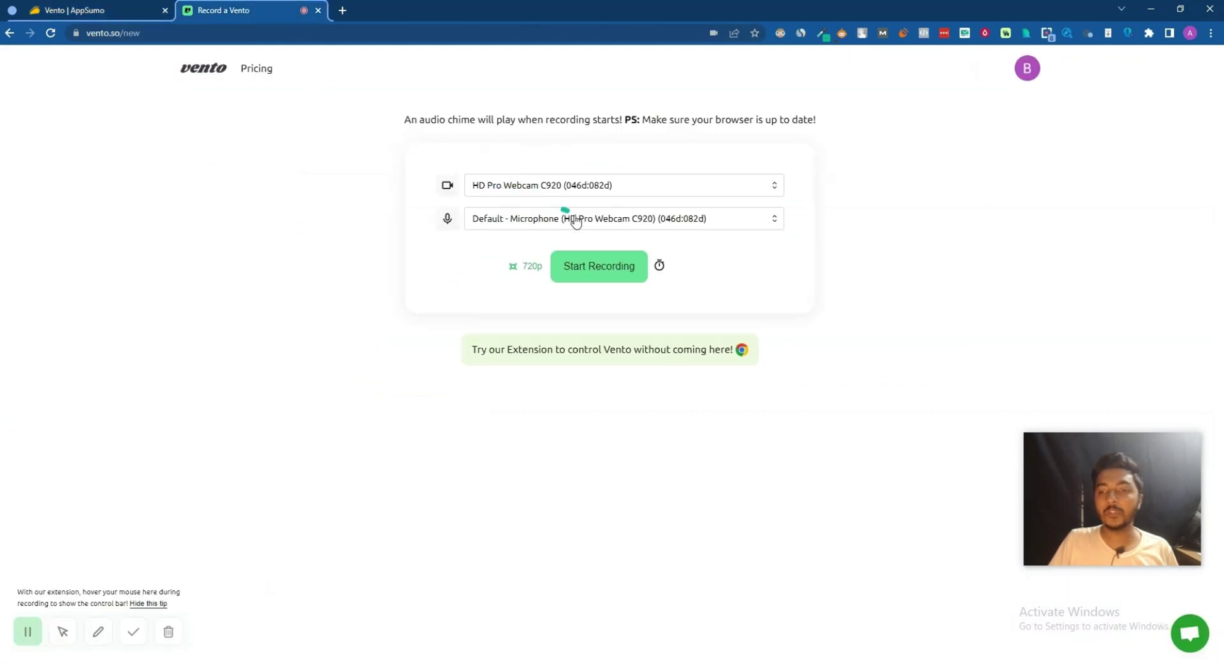
pyautogui.click(657, 269)
pyautogui.click(729, 275)
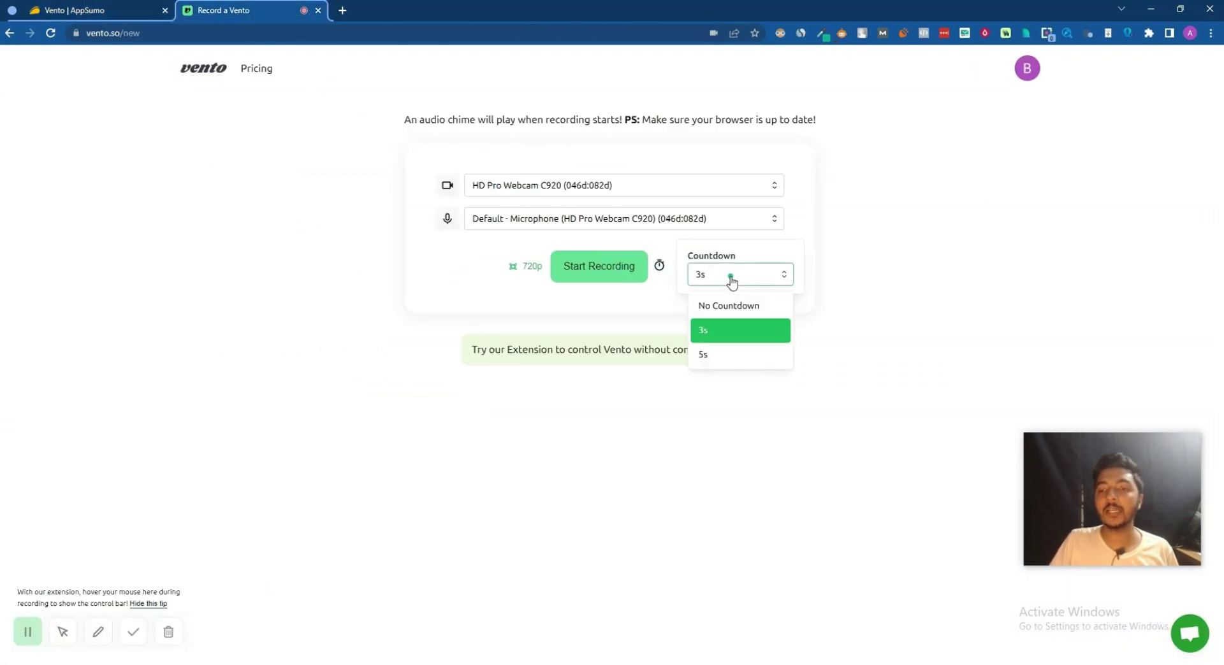
pyautogui.click(718, 334)
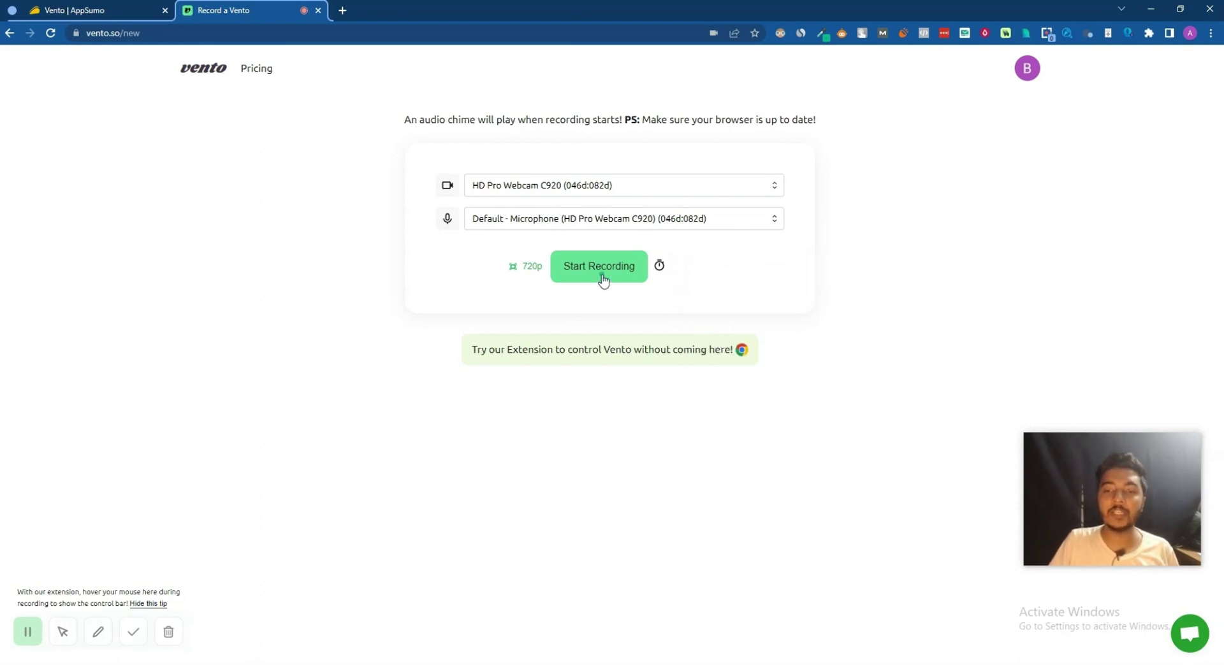
pyautogui.click(602, 277)
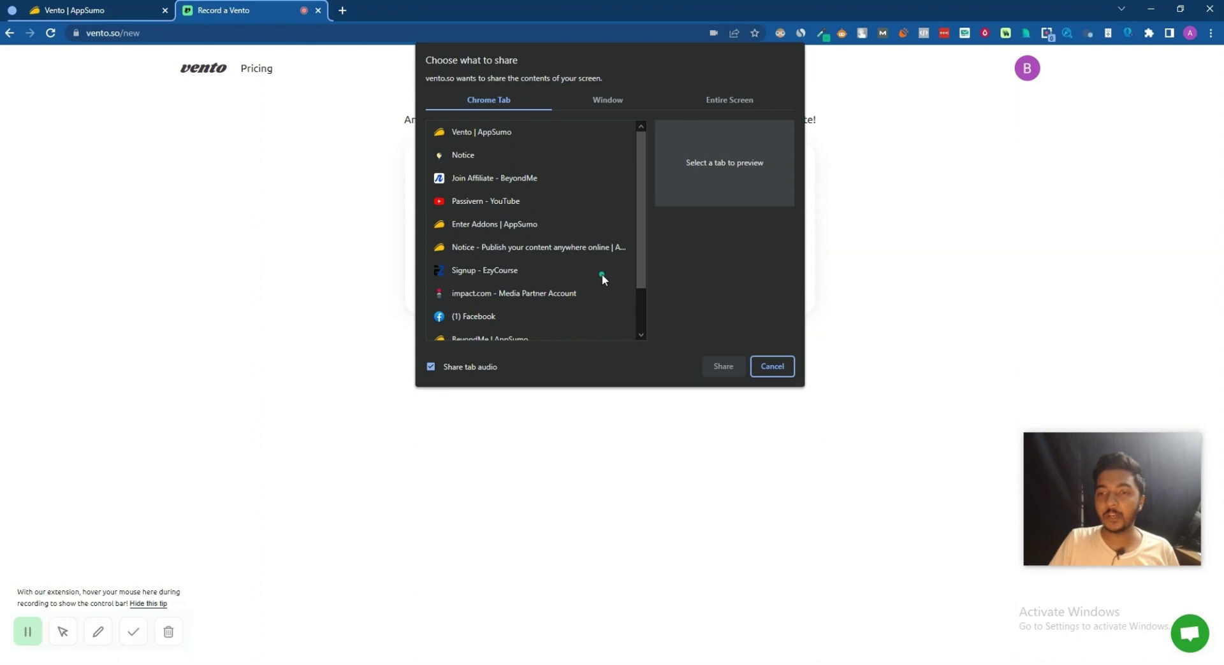
pyautogui.click(717, 110)
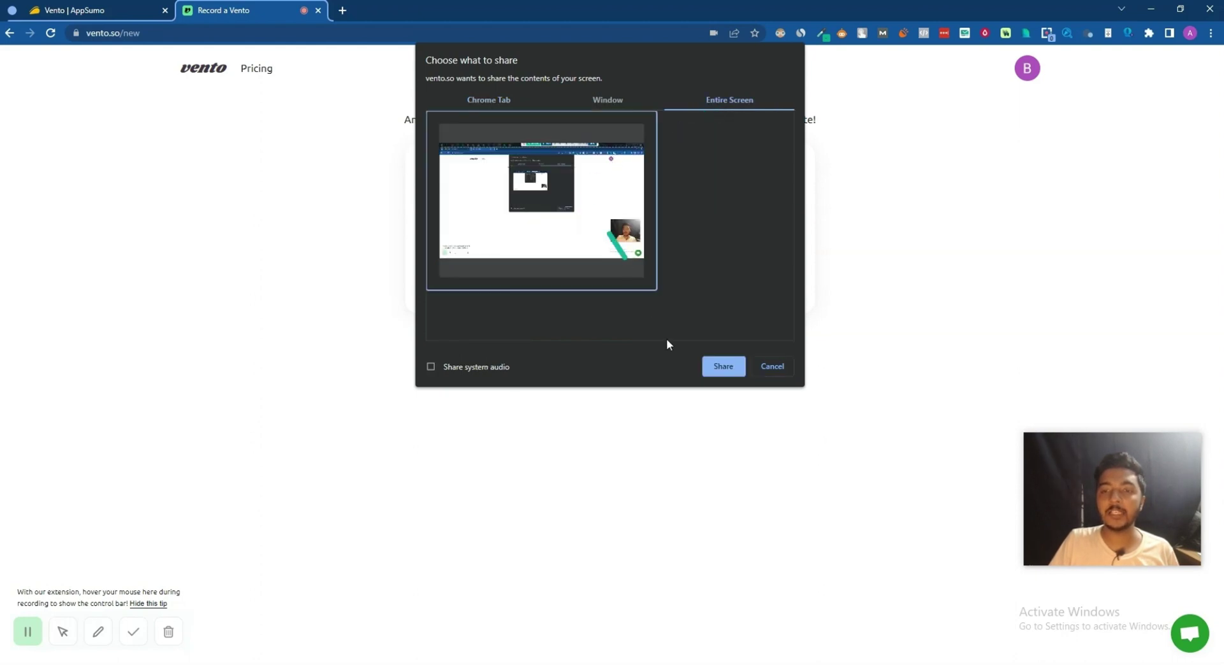
pyautogui.click(736, 368)
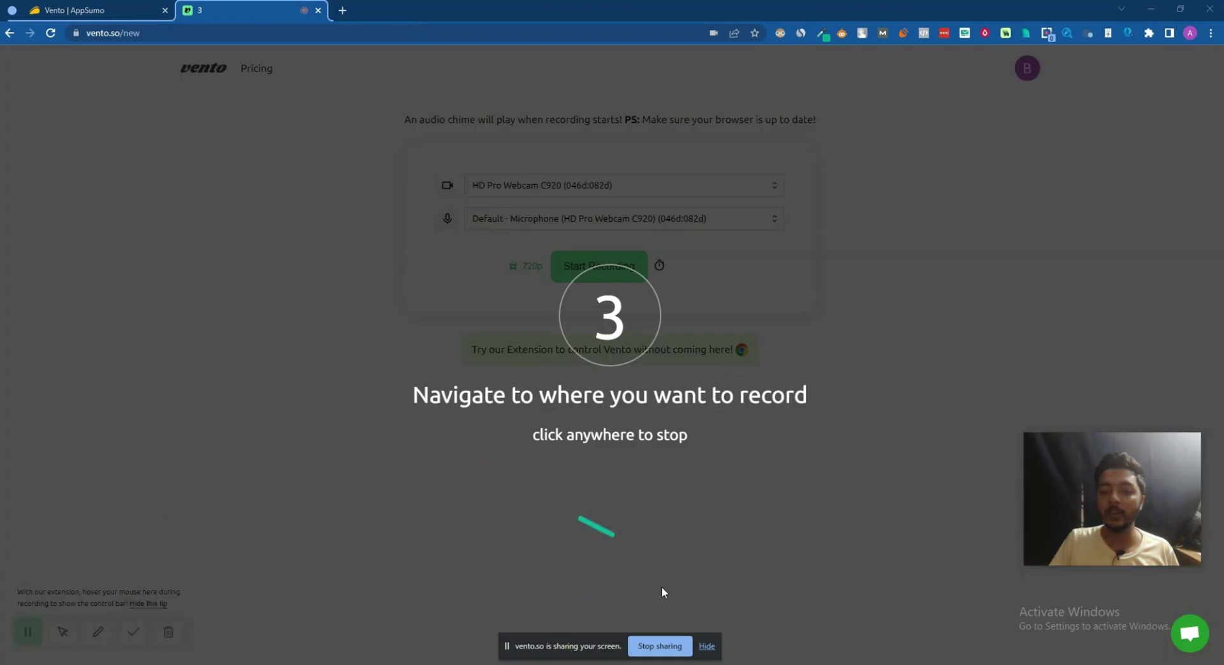
pyautogui.moveTo(578, 648); pyautogui.dragTo(175, 102)
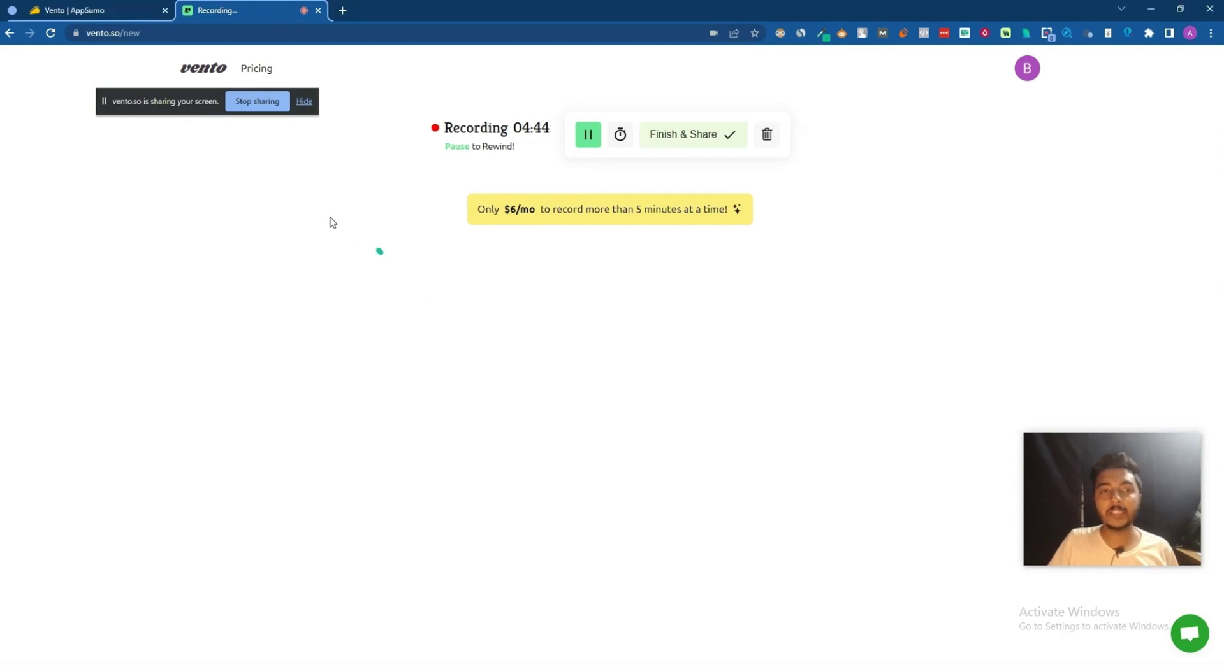
pyautogui.click(102, 10)
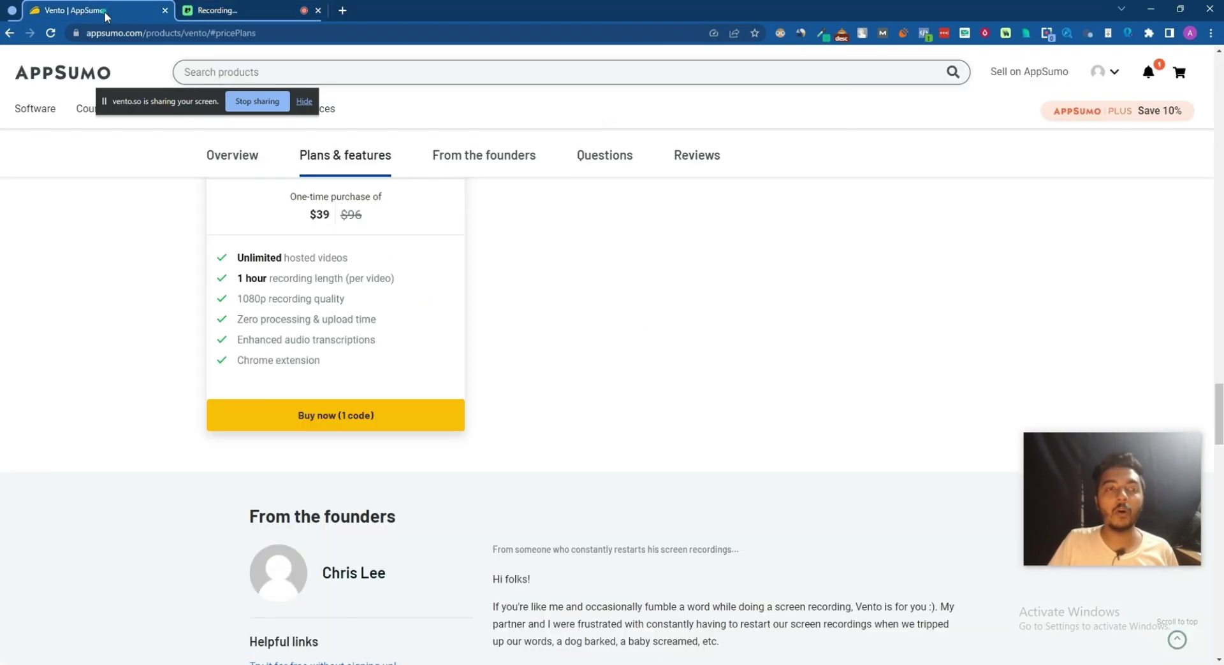
pyautogui.scroll(15, 557, 477)
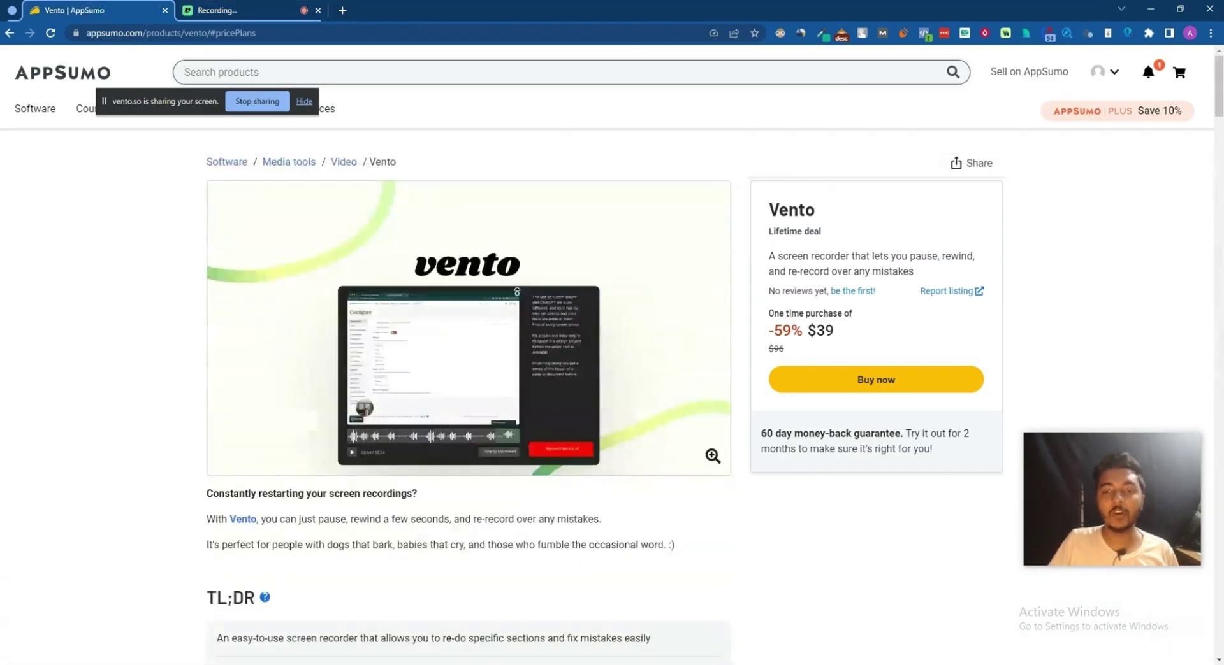
pyautogui.click(246, 10)
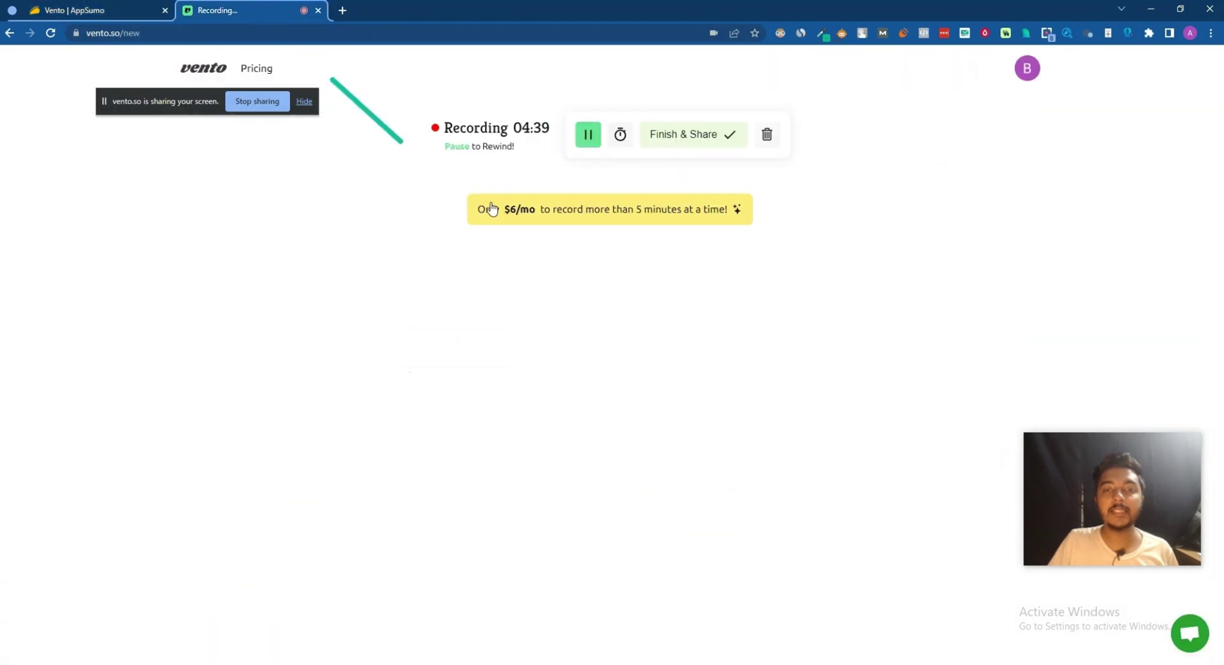
pyautogui.click(618, 136)
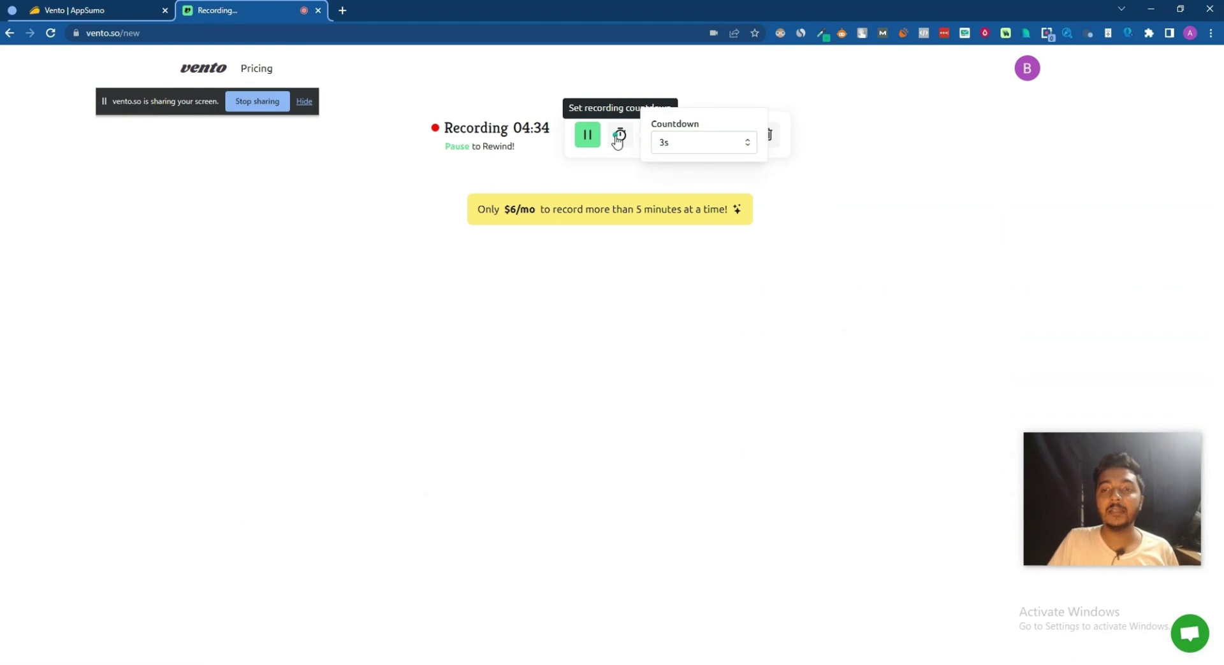
pyautogui.click(645, 81)
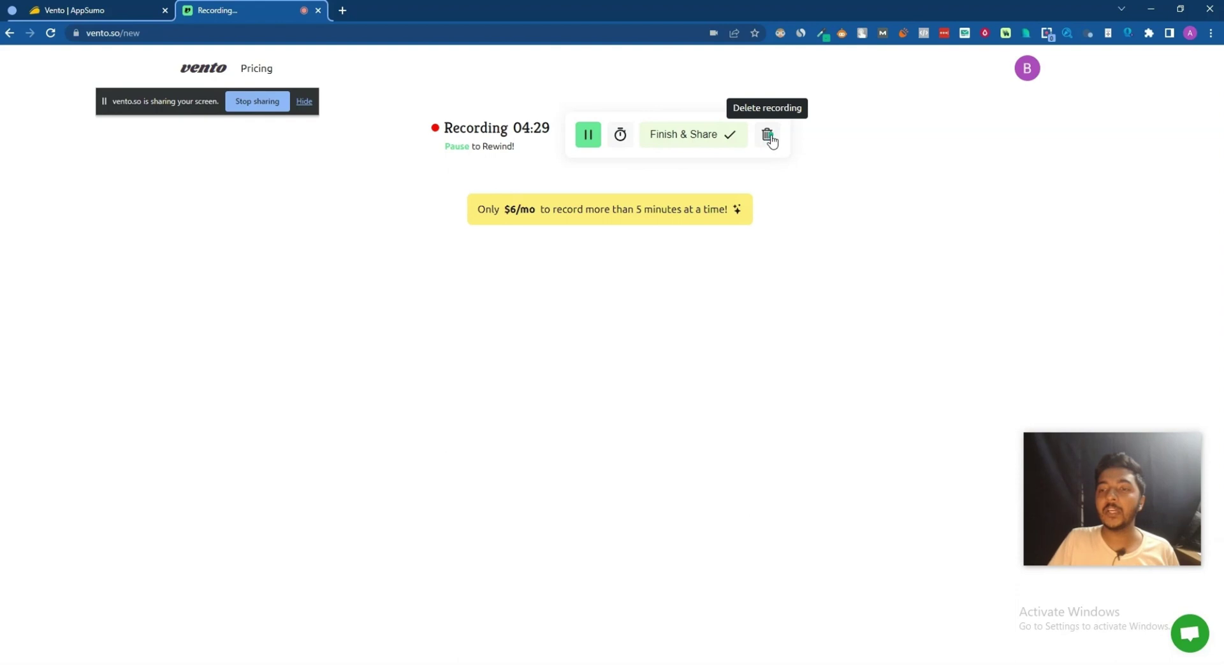
# Finish capturing at 04:25, generate an English transcription of the 00:35 clip, and move the webcam bubble aside.
pyautogui.click(687, 139)
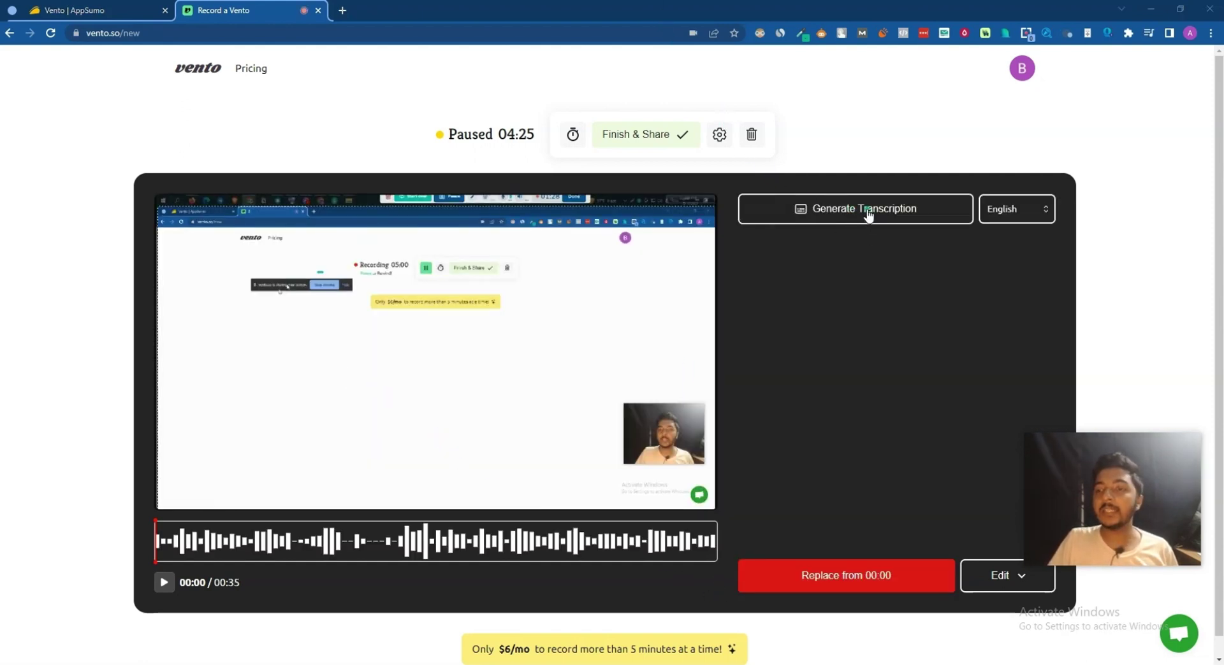
pyautogui.click(1019, 210)
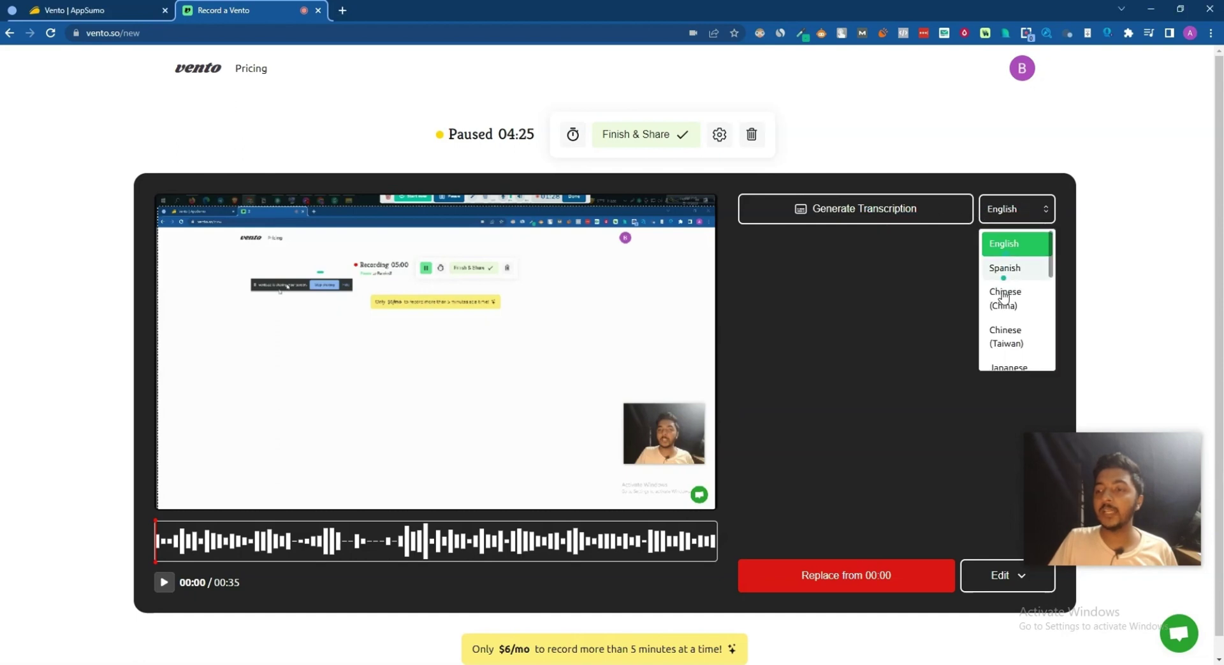
pyautogui.scroll(-4, 1005, 329)
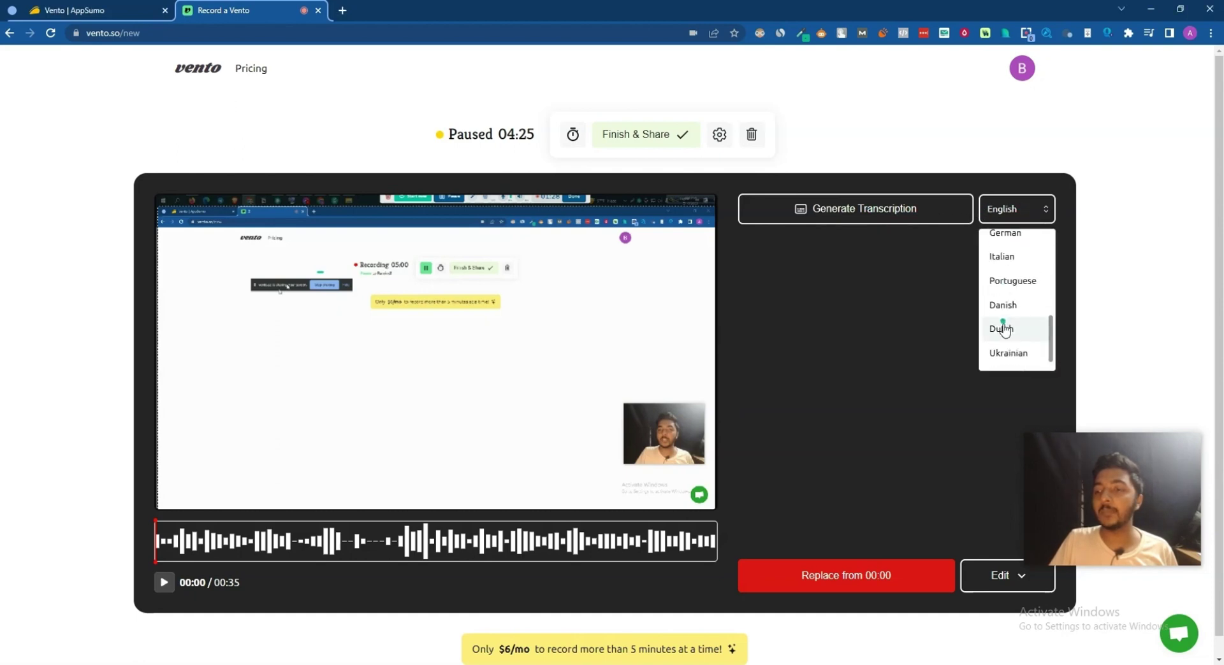
pyautogui.scroll(-2, 1005, 330)
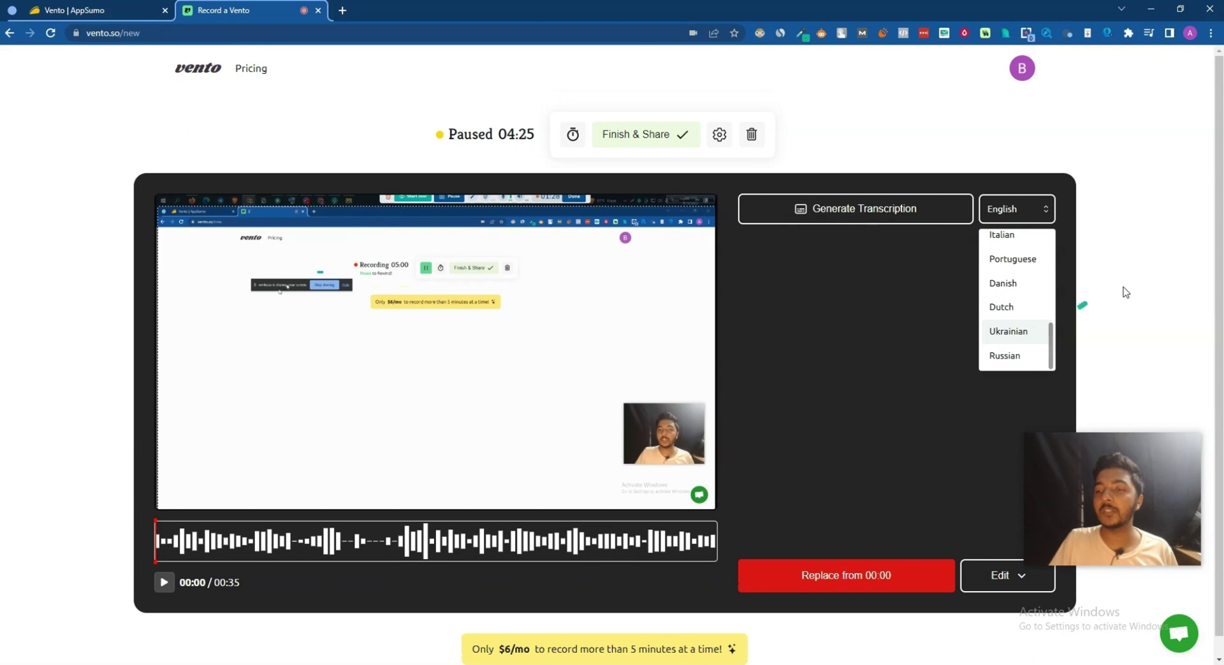
pyautogui.click(1129, 276)
pyautogui.click(840, 213)
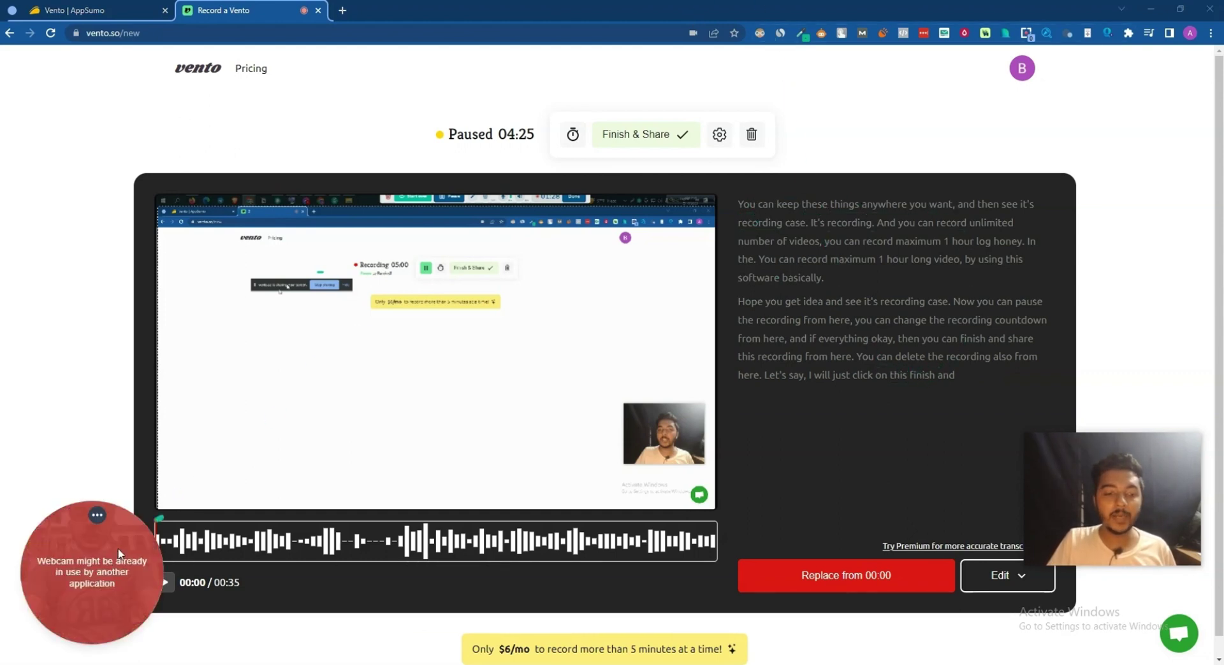
pyautogui.moveTo(118, 554); pyautogui.dragTo(104, 526)
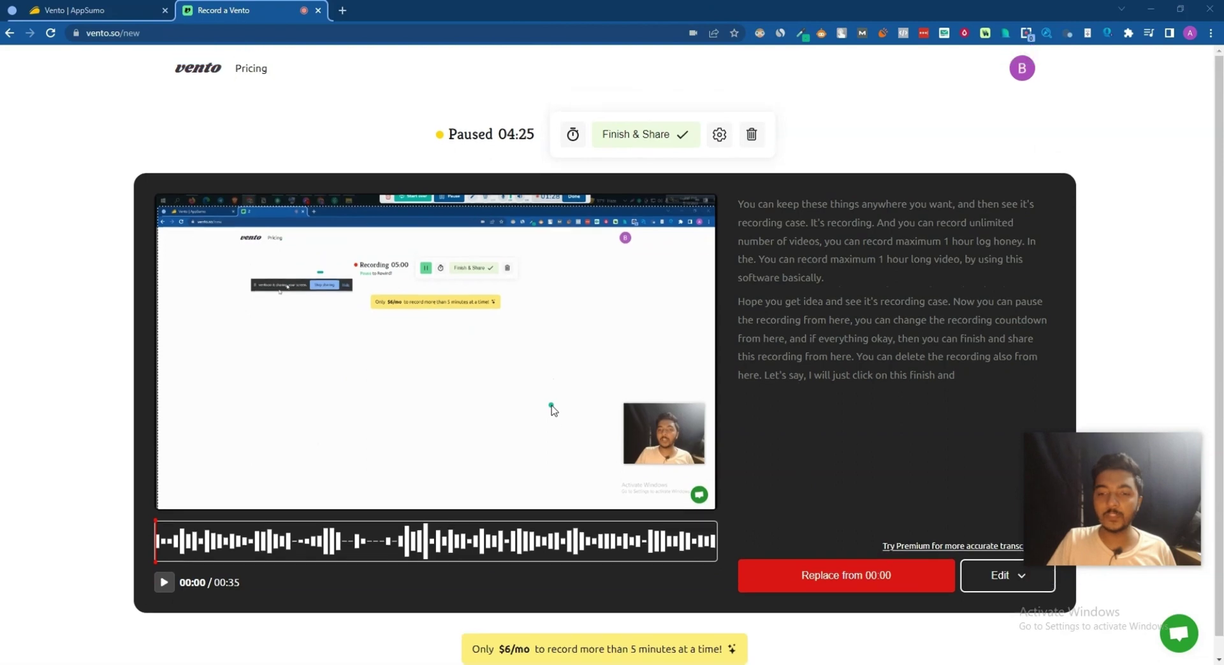
# Play and pause the clip, then scrub the waveform until the replace point reads 00:19.
pyautogui.click(163, 582)
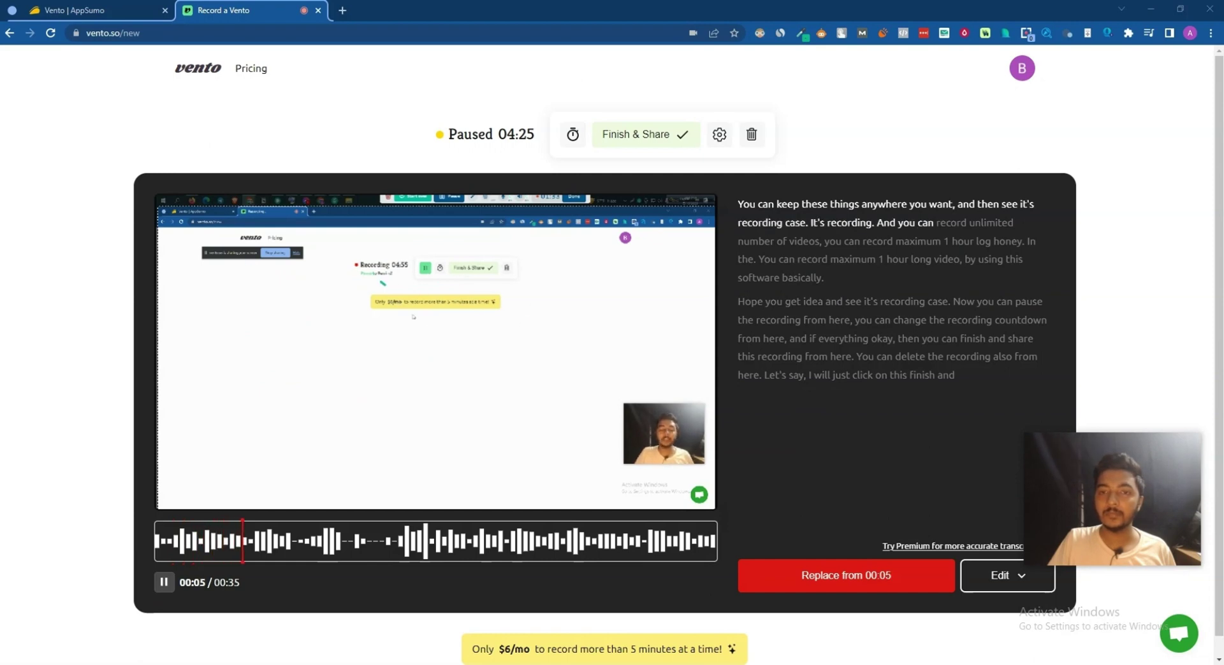
pyautogui.click(164, 582)
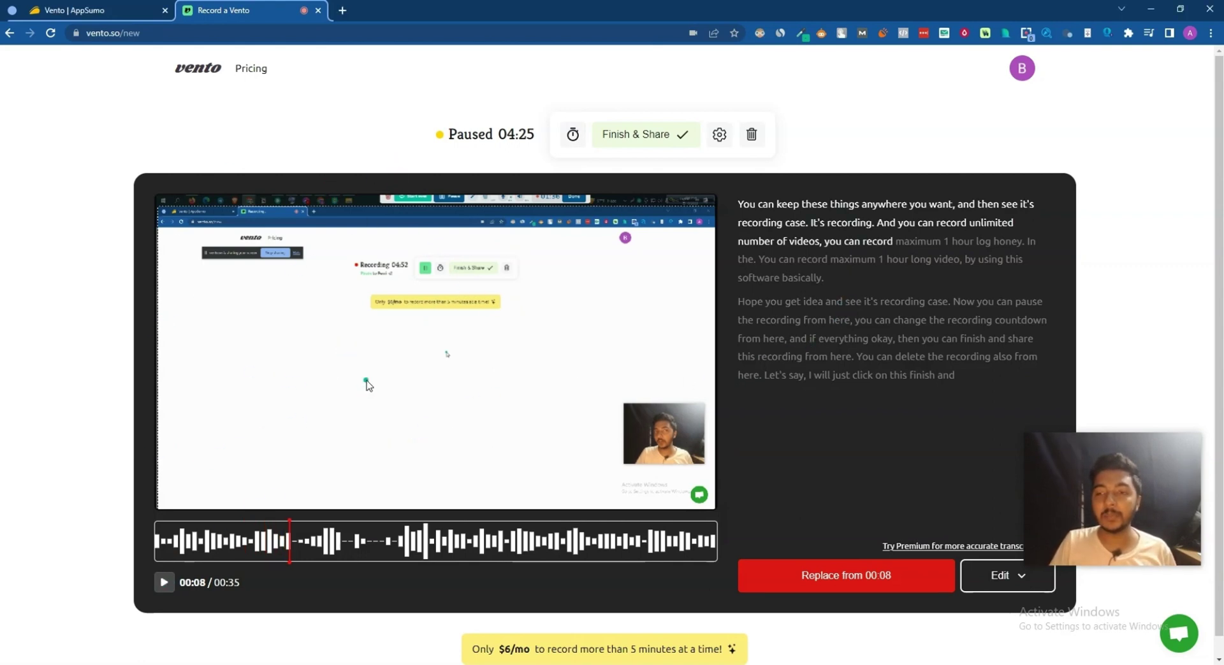
pyautogui.click(444, 529)
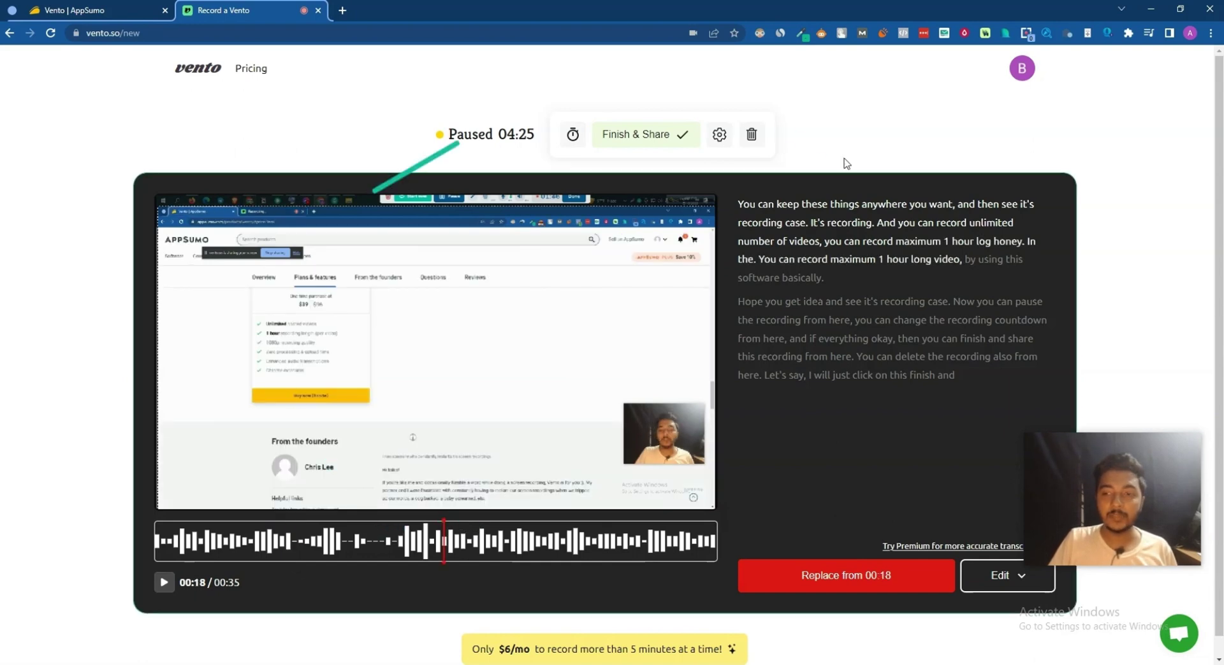
pyautogui.moveTo(167, 596); pyautogui.dragTo(194, 596)
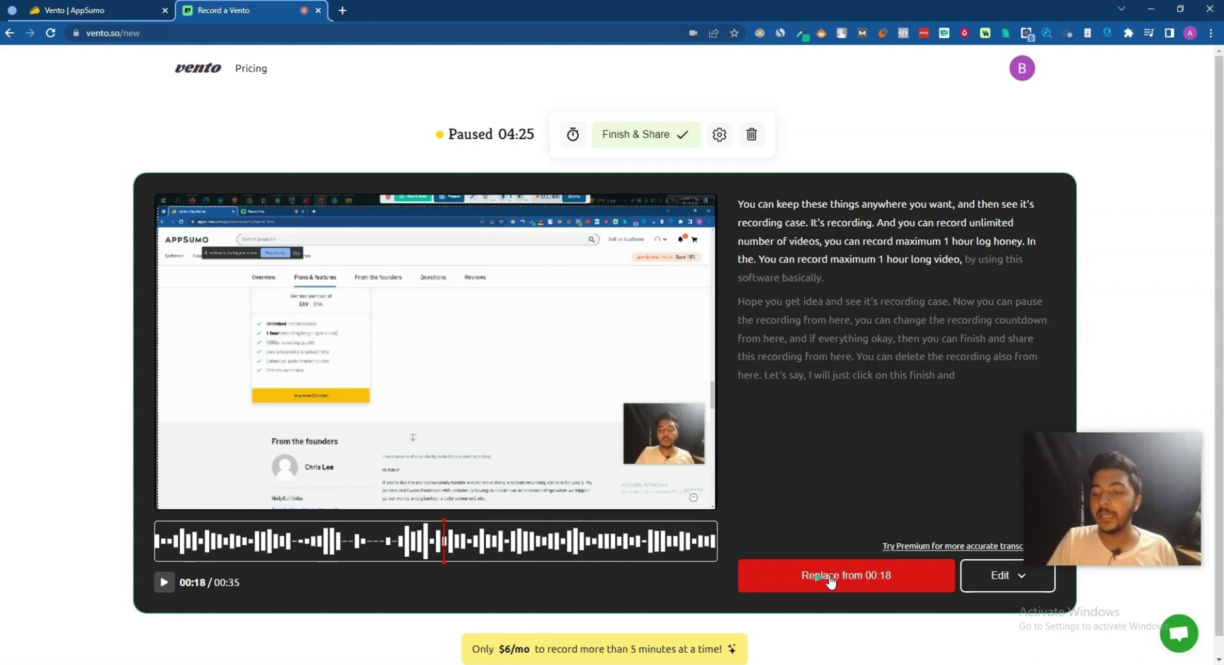
pyautogui.click(553, 529)
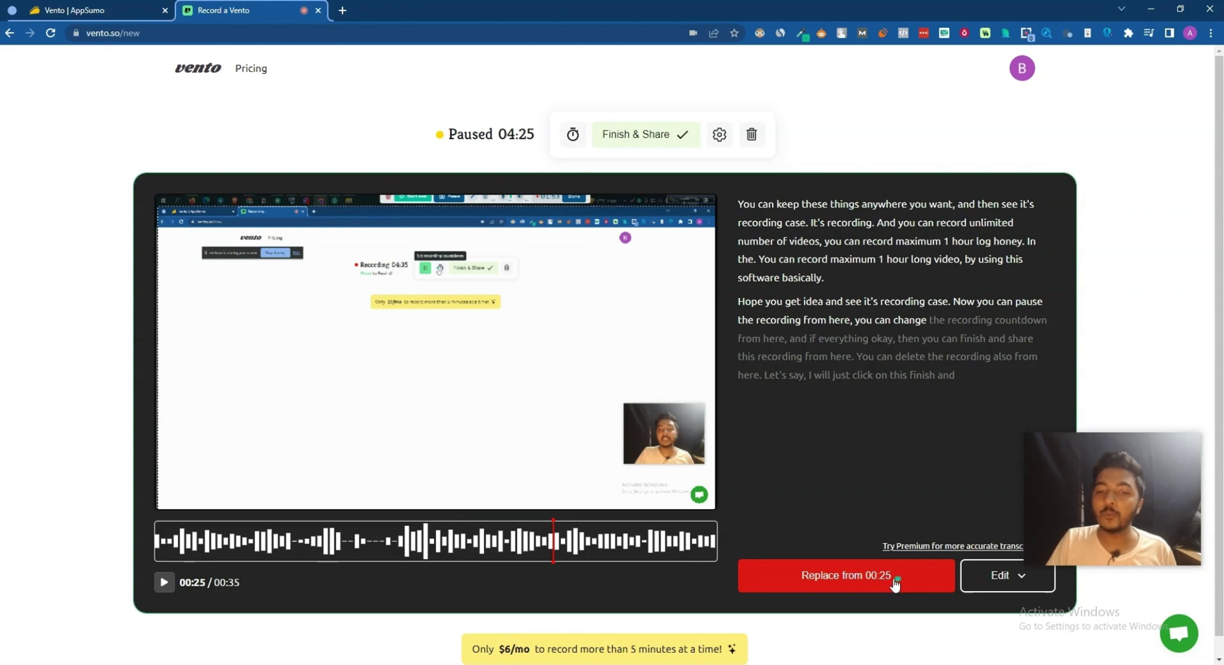
pyautogui.click(448, 524)
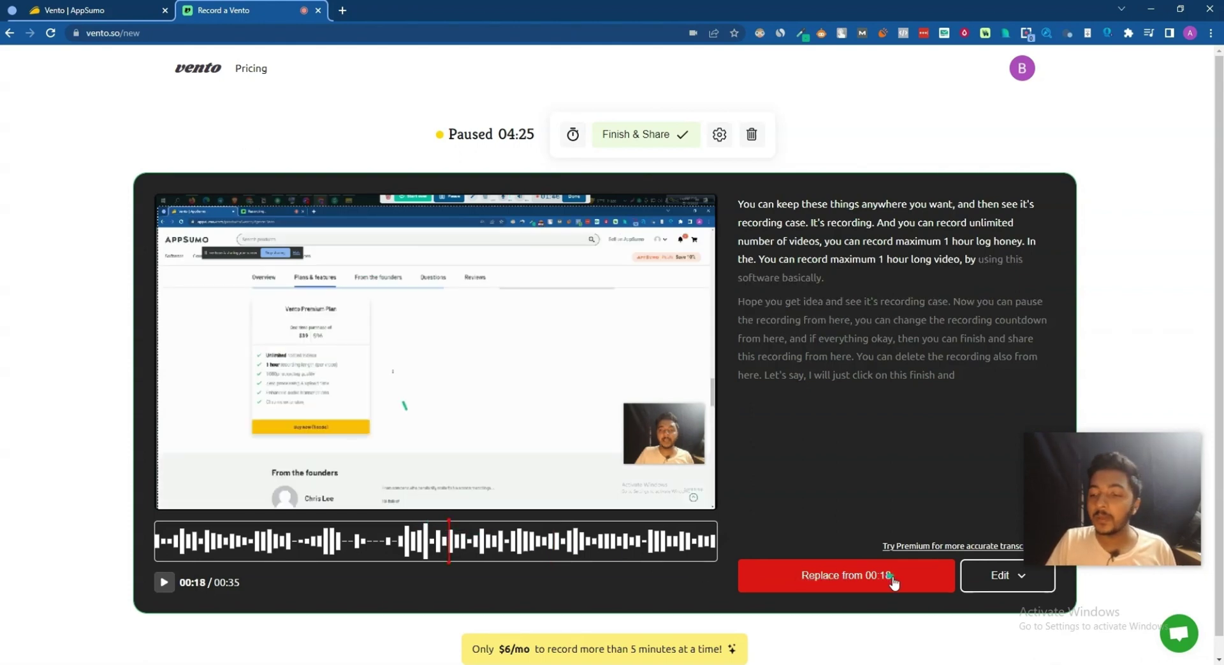
pyautogui.click(466, 525)
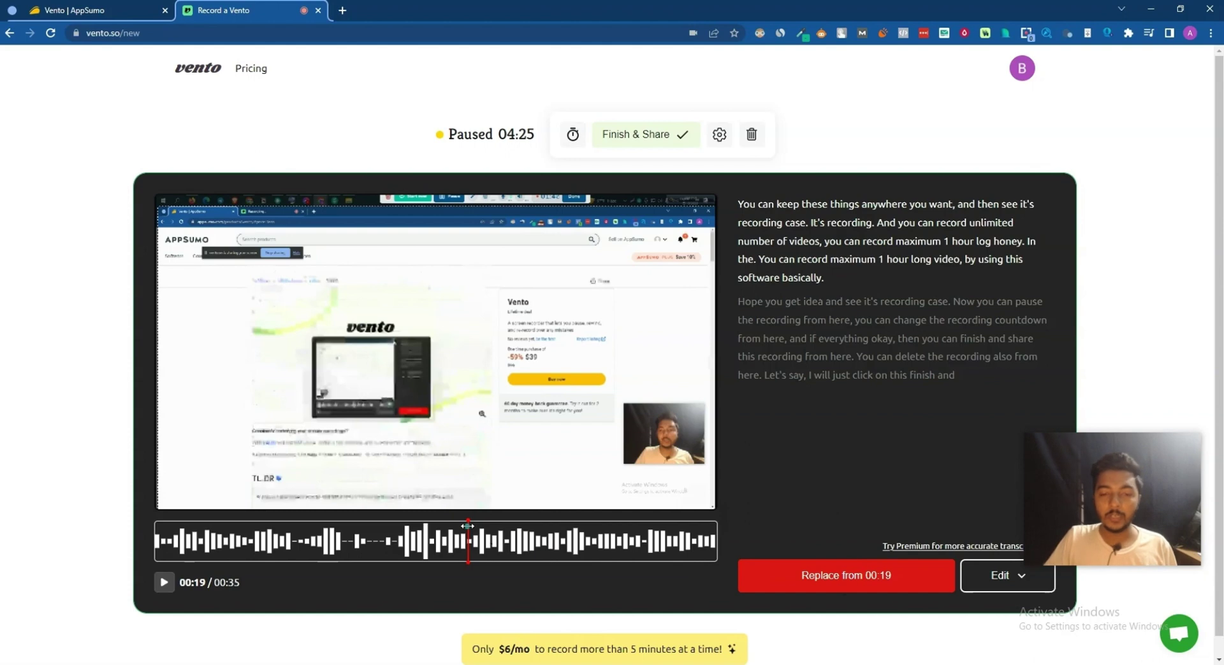
# Replace from 00:19 by re-recording the entire screen, then stop, leaving a 00:32 clip.
pyautogui.click(857, 579)
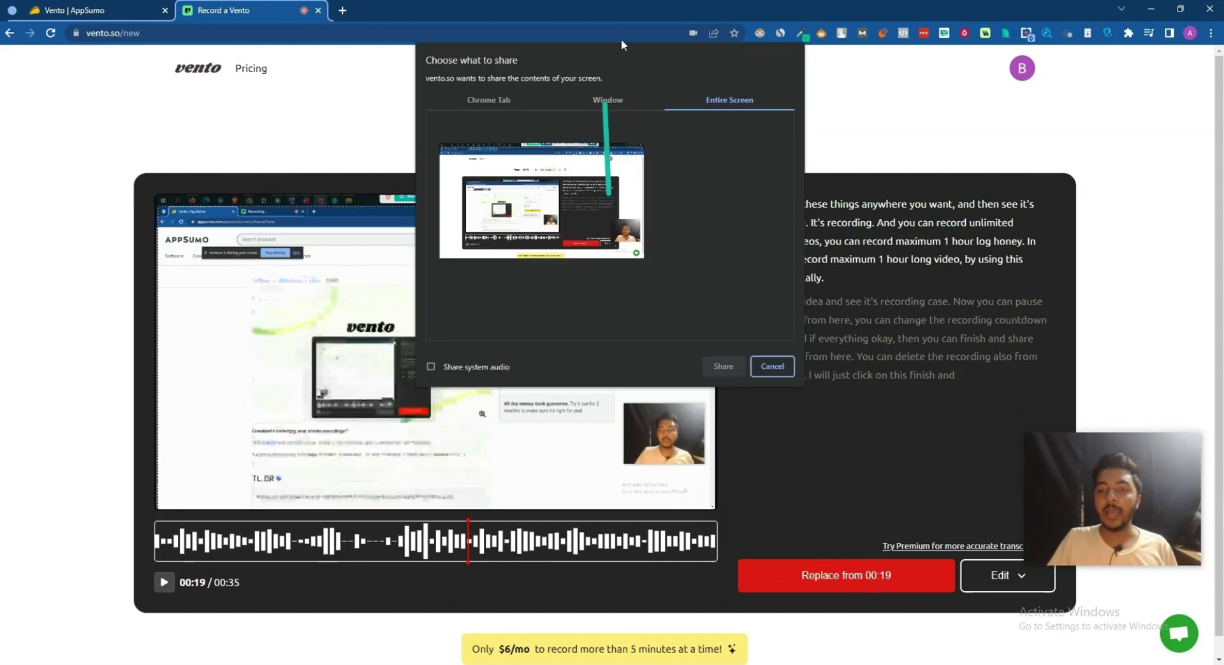
pyautogui.click(640, 271)
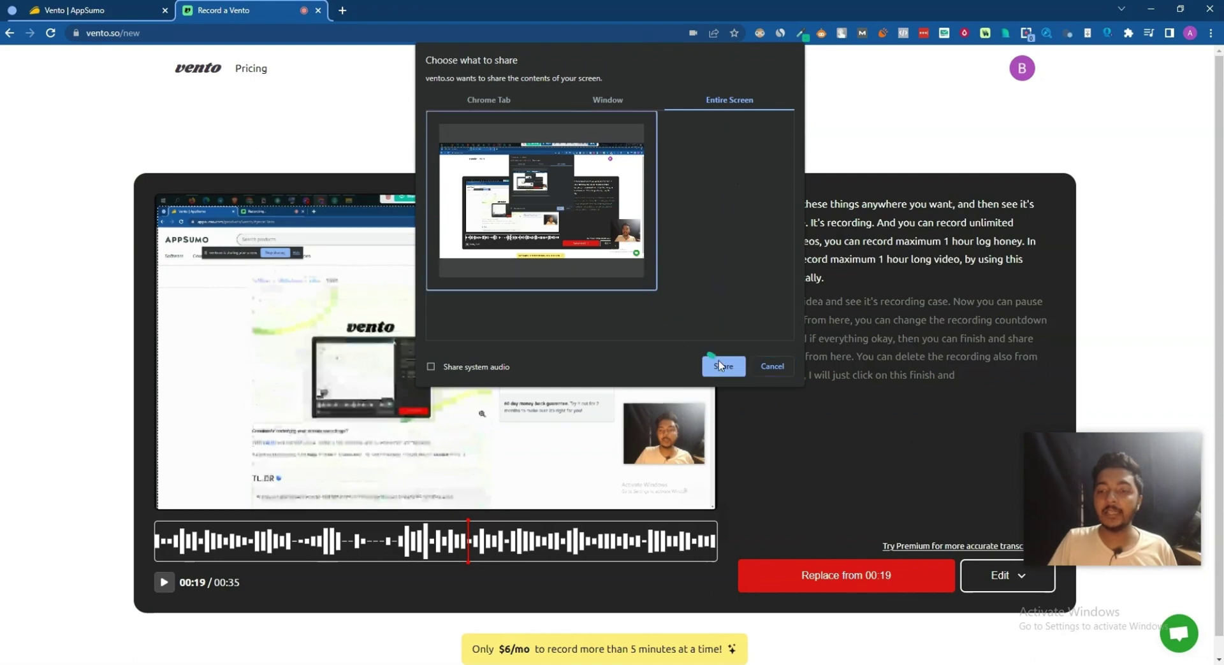
pyautogui.click(720, 365)
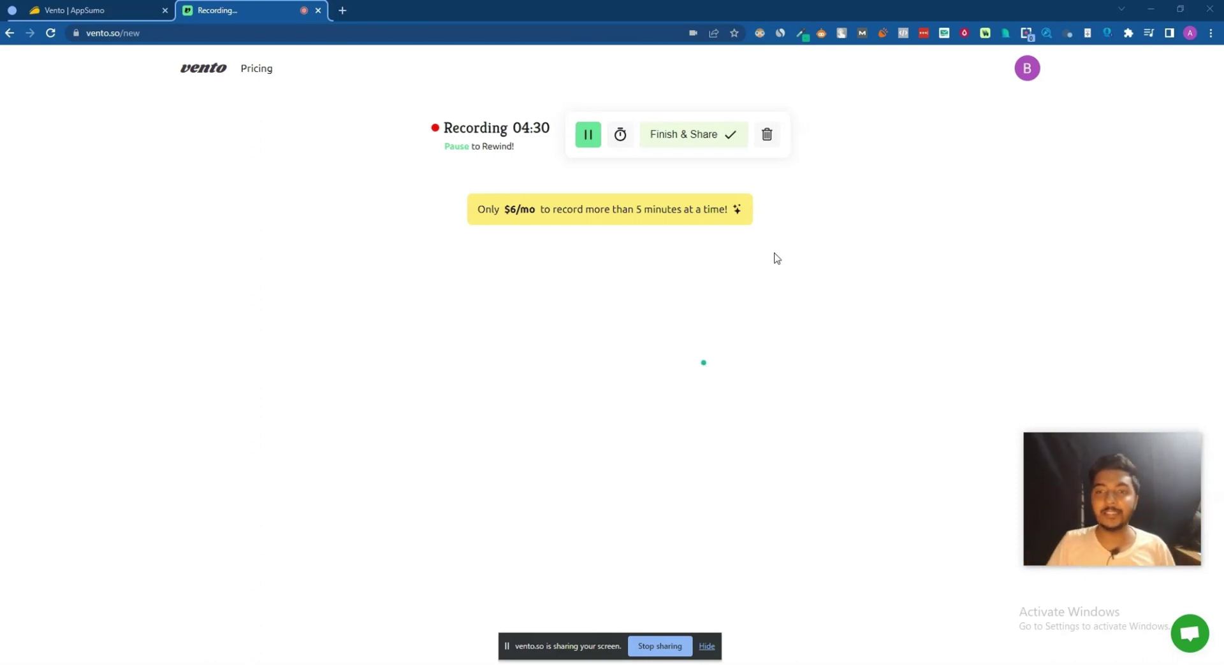
pyautogui.click(685, 137)
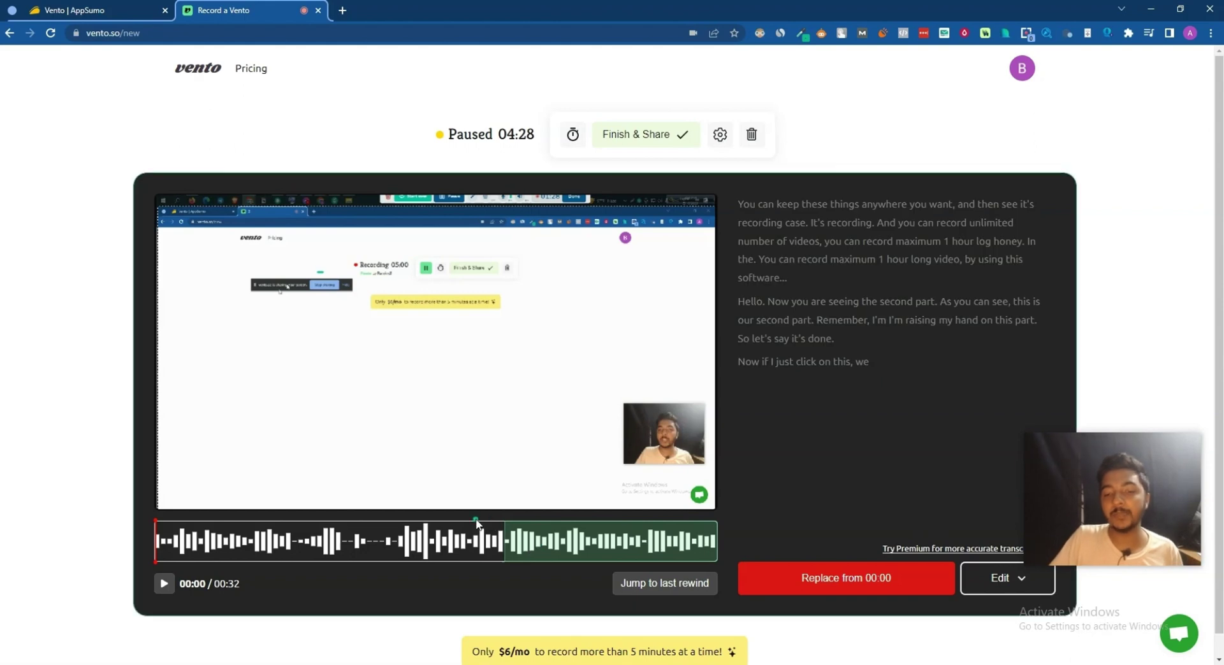
# Review the 00:32 clip, jump back to the 00:19 rewind point, and show the annotation and chapter options.
pyautogui.click(460, 533)
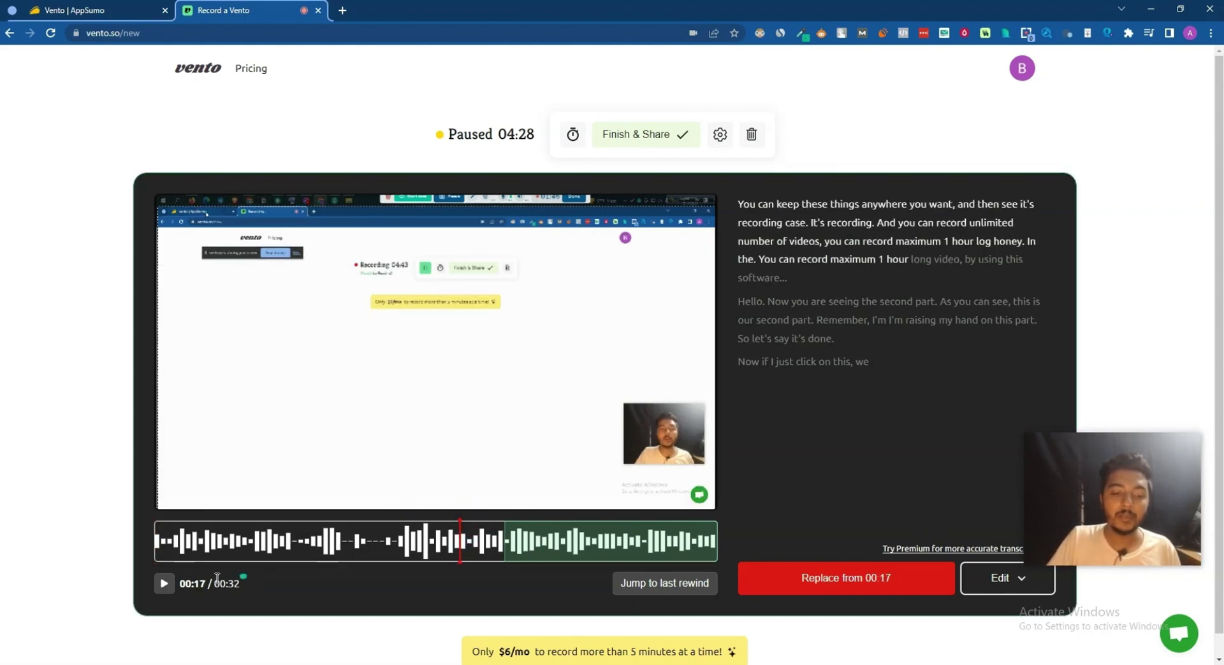
pyautogui.click(163, 584)
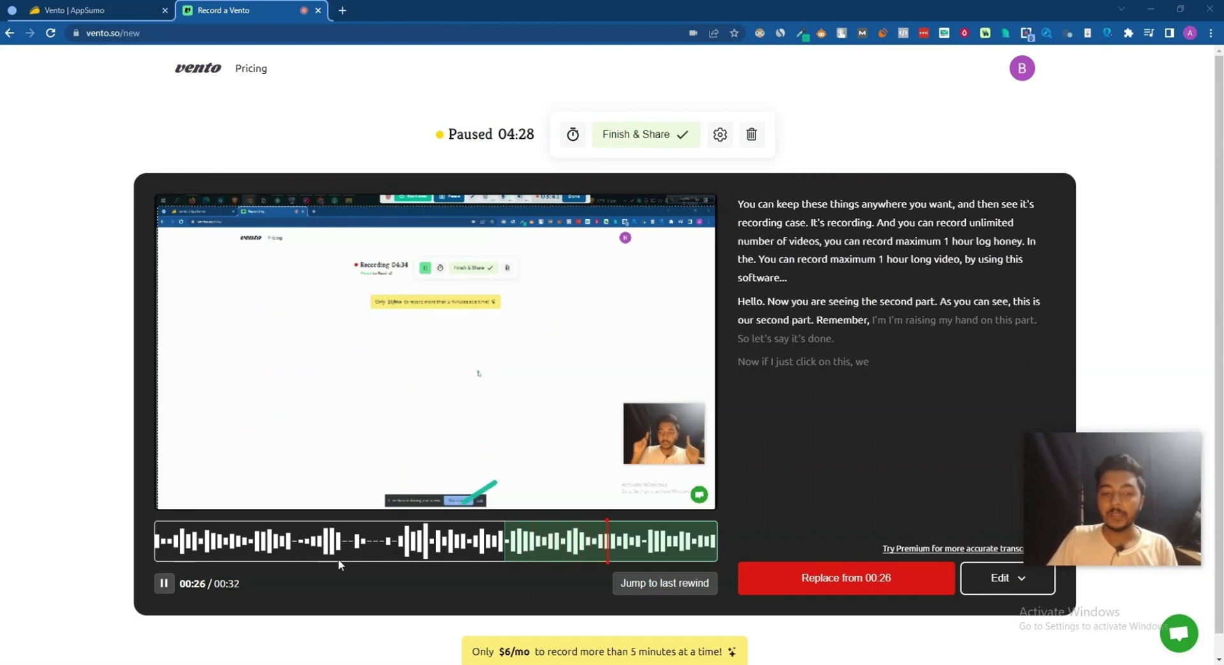
pyautogui.click(166, 586)
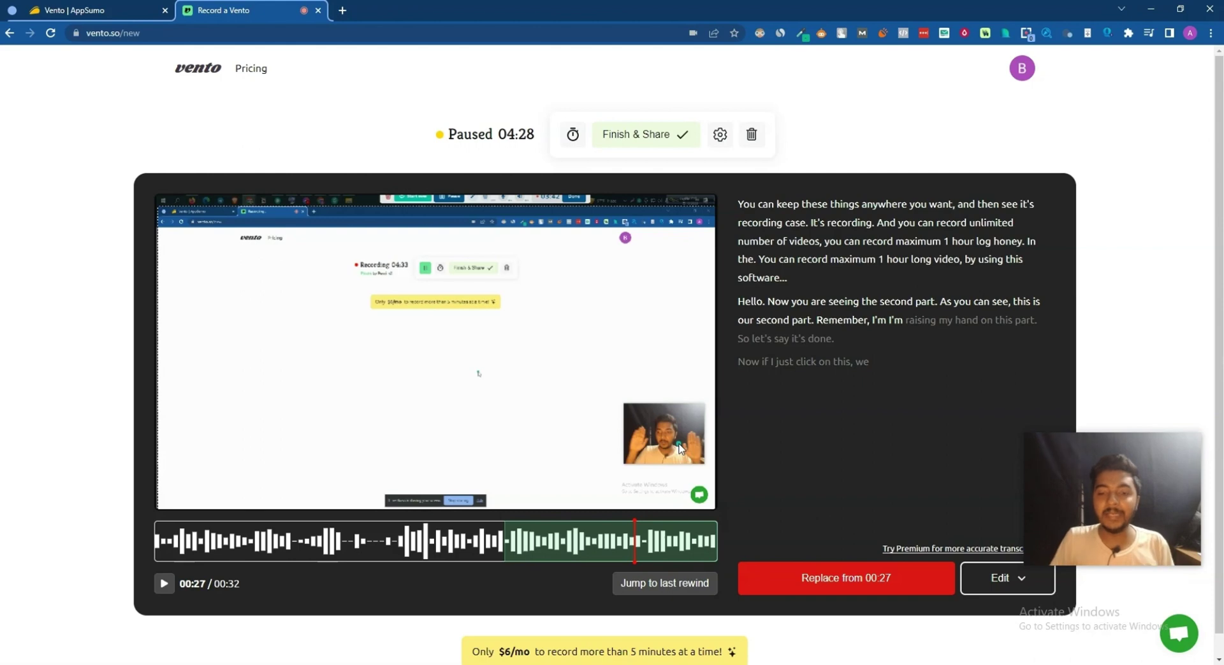
pyautogui.click(328, 540)
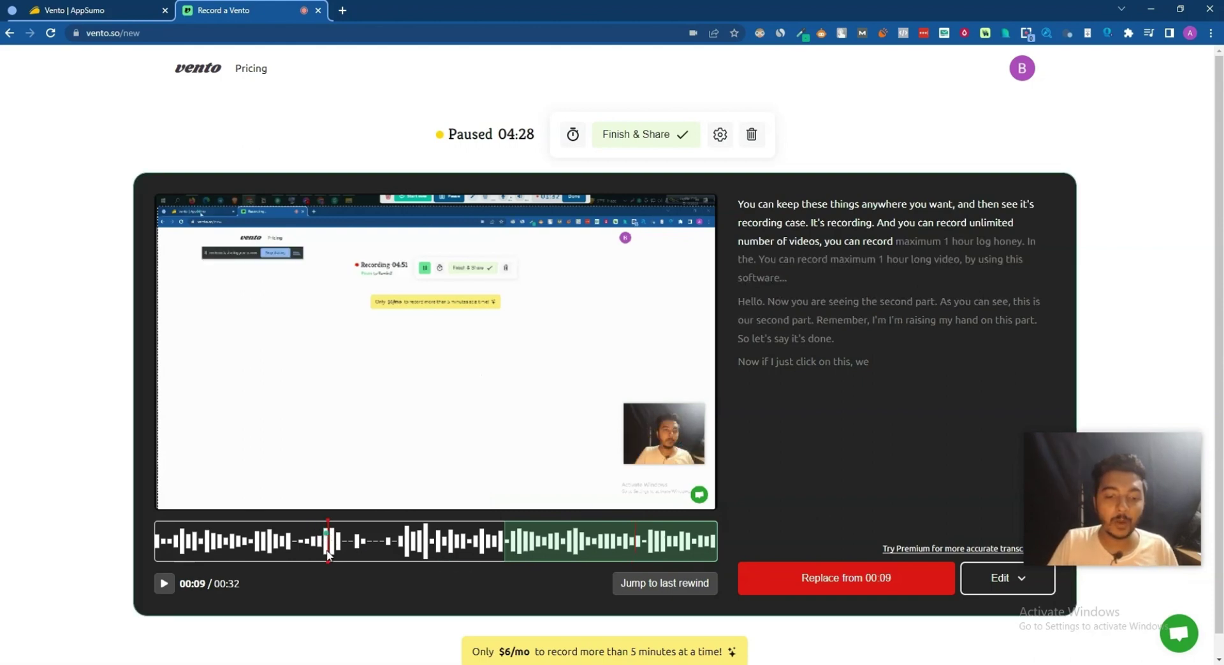
pyautogui.click(432, 541)
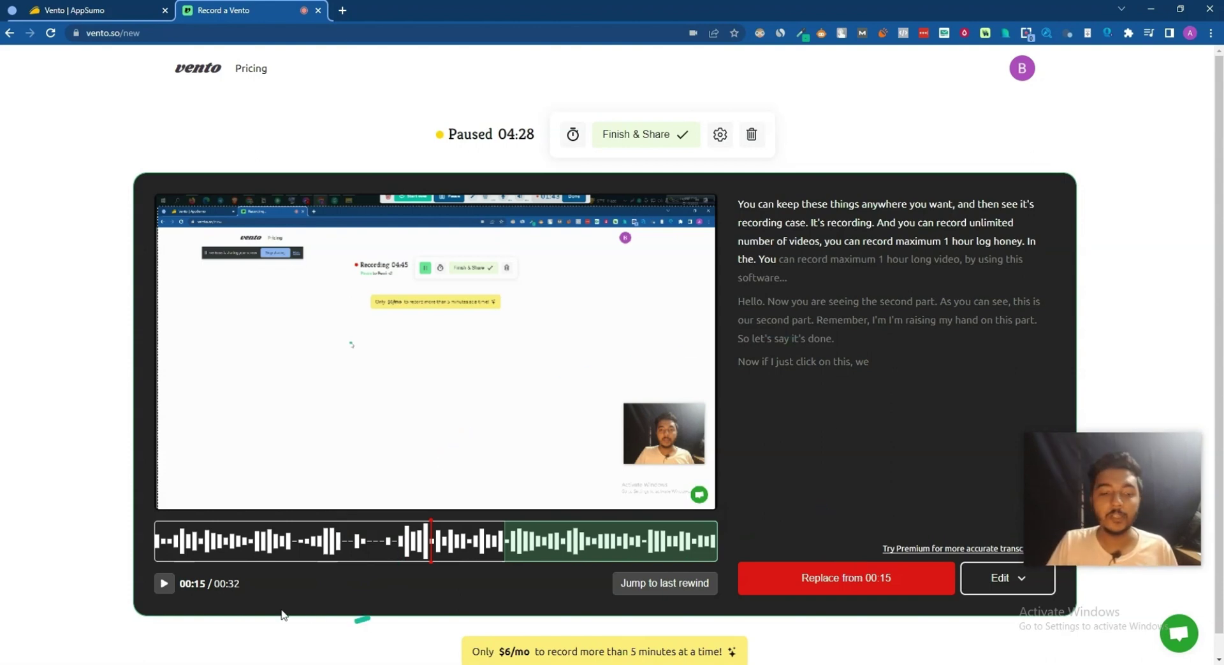
pyautogui.click(655, 587)
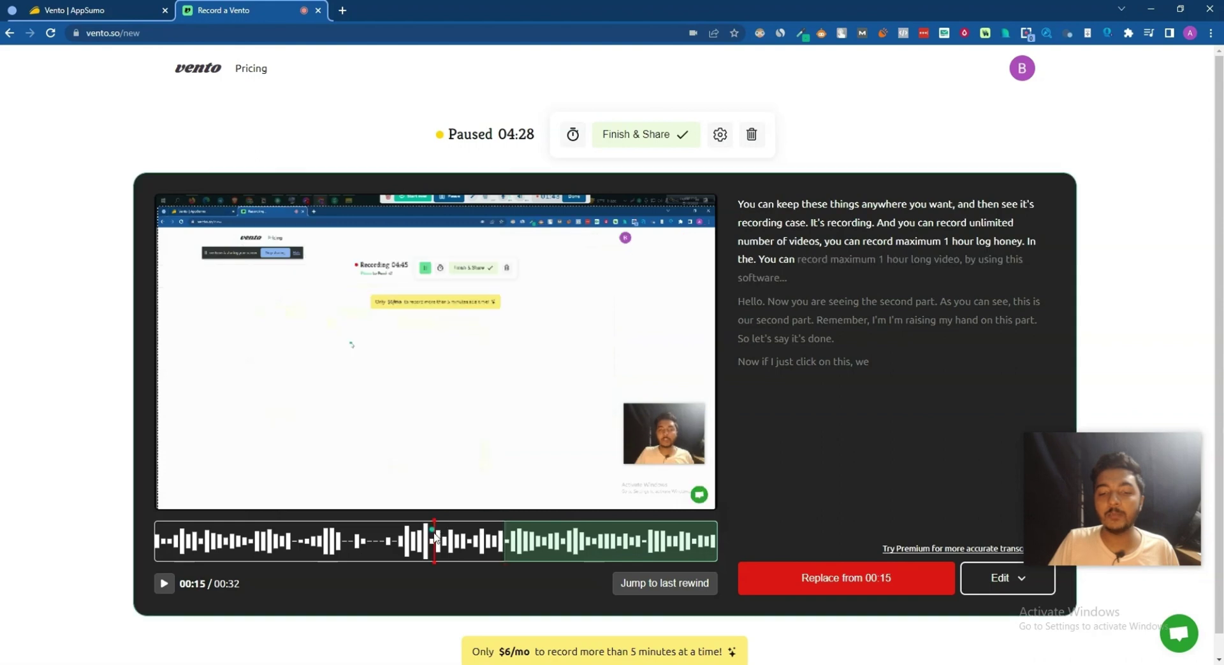
pyautogui.click(997, 585)
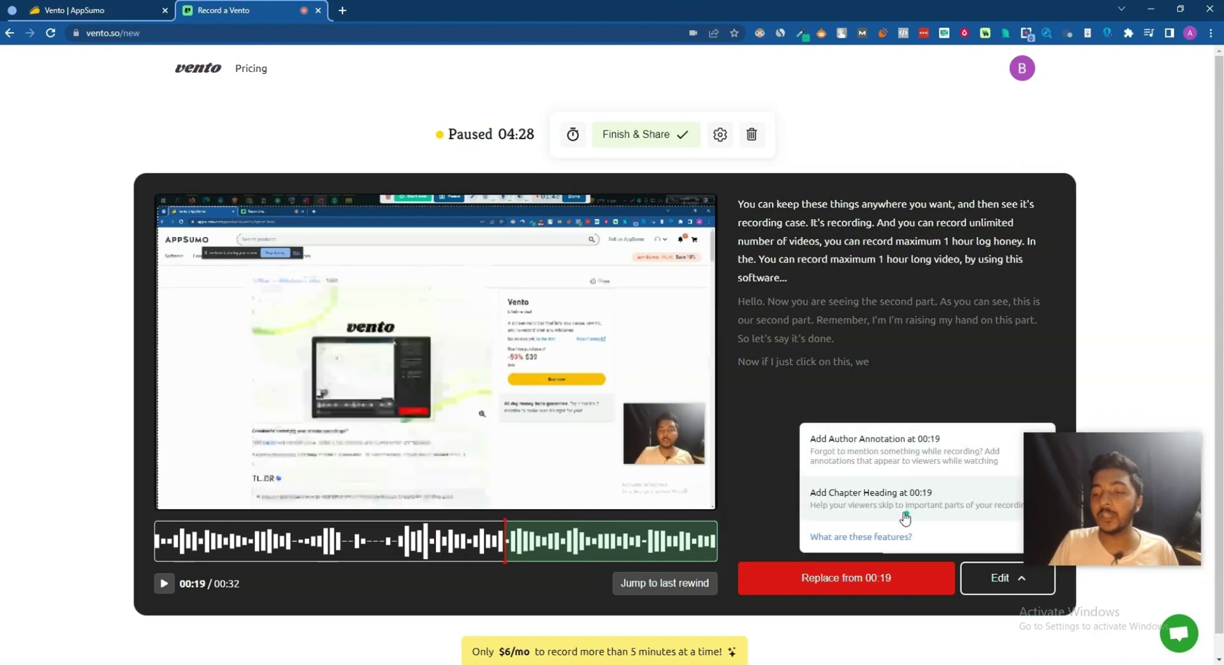
# Close the Edit options, leave Input Settings unchanged, and finish the recording to upload it.
pyautogui.click(997, 582)
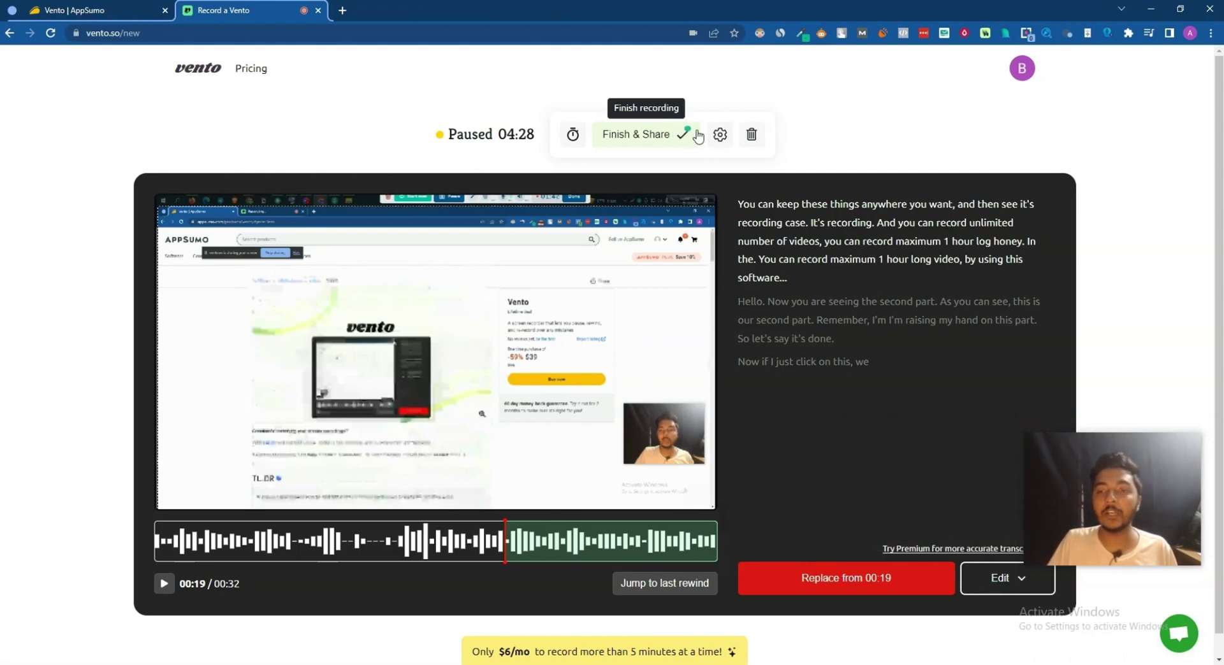
pyautogui.click(720, 134)
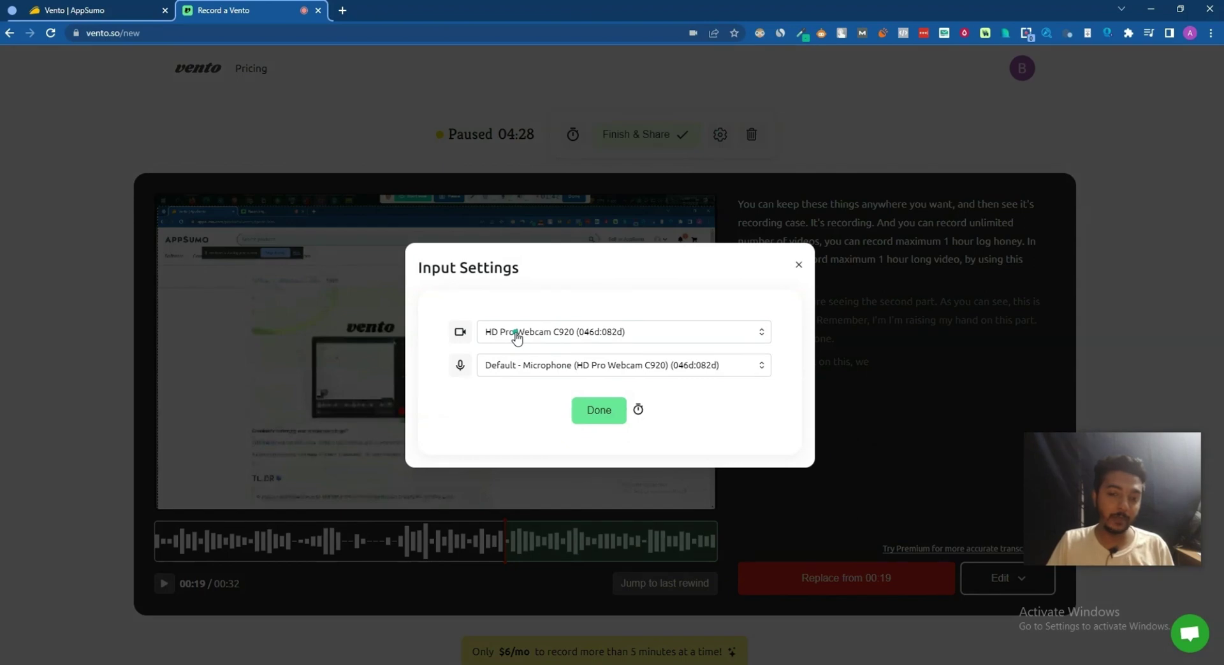
pyautogui.click(729, 144)
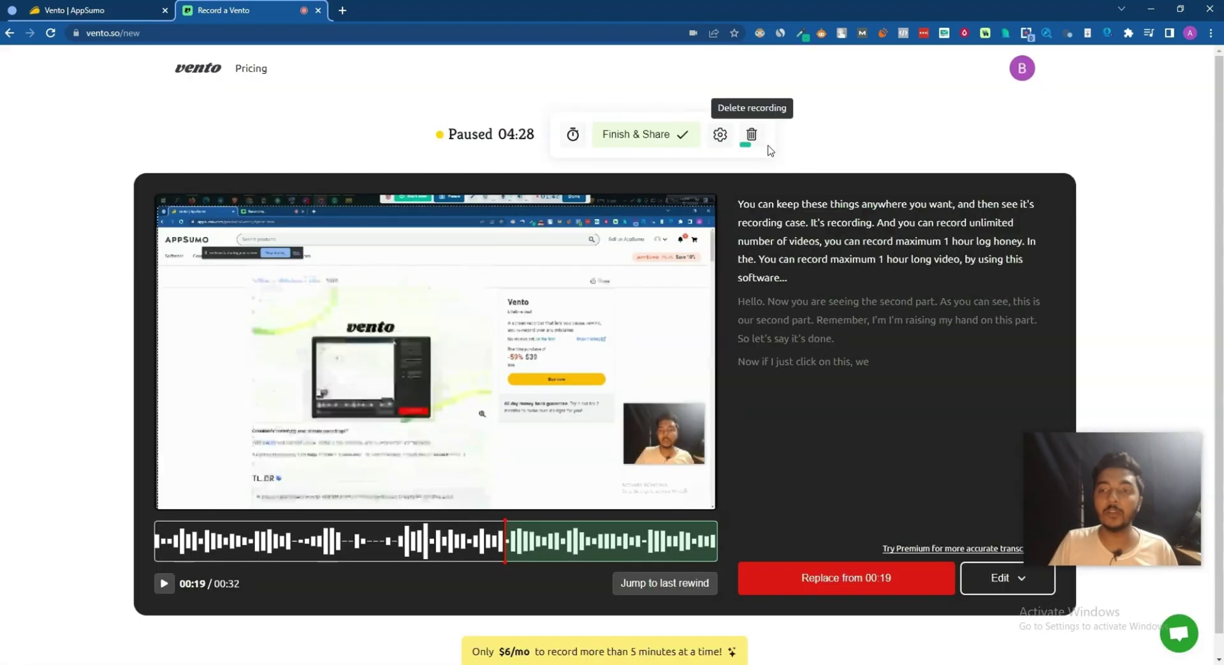
pyautogui.click(633, 135)
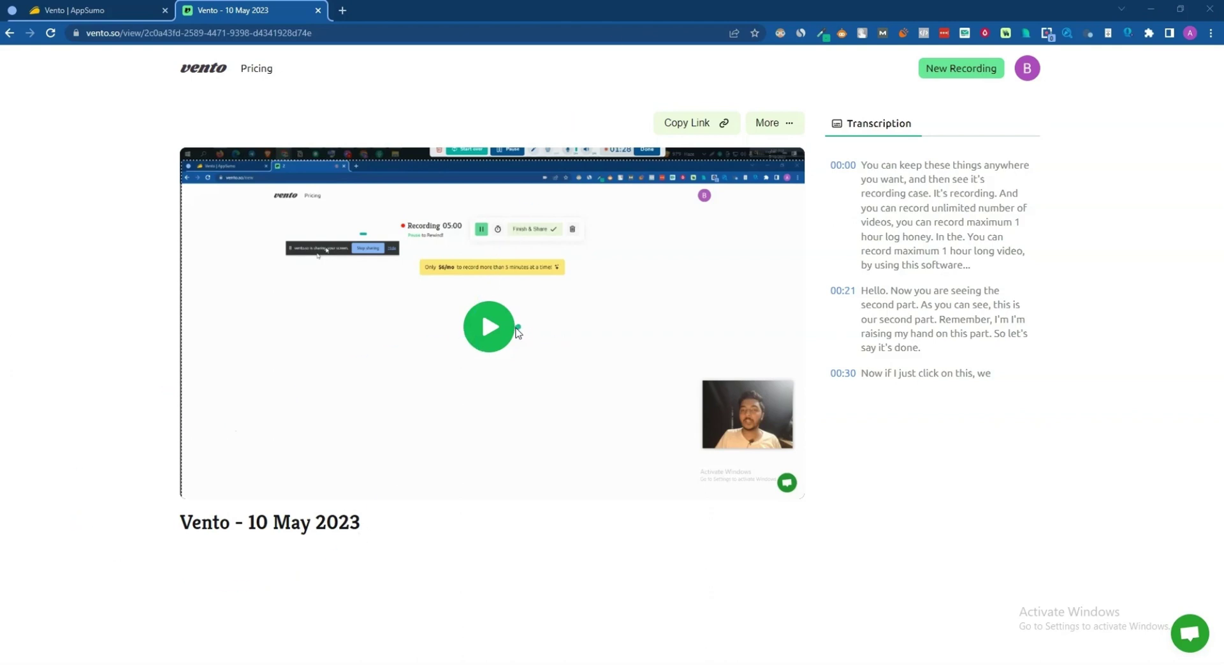
# Play the finished video, copy its share link, and bring up the embed and download options.
pyautogui.click(516, 330)
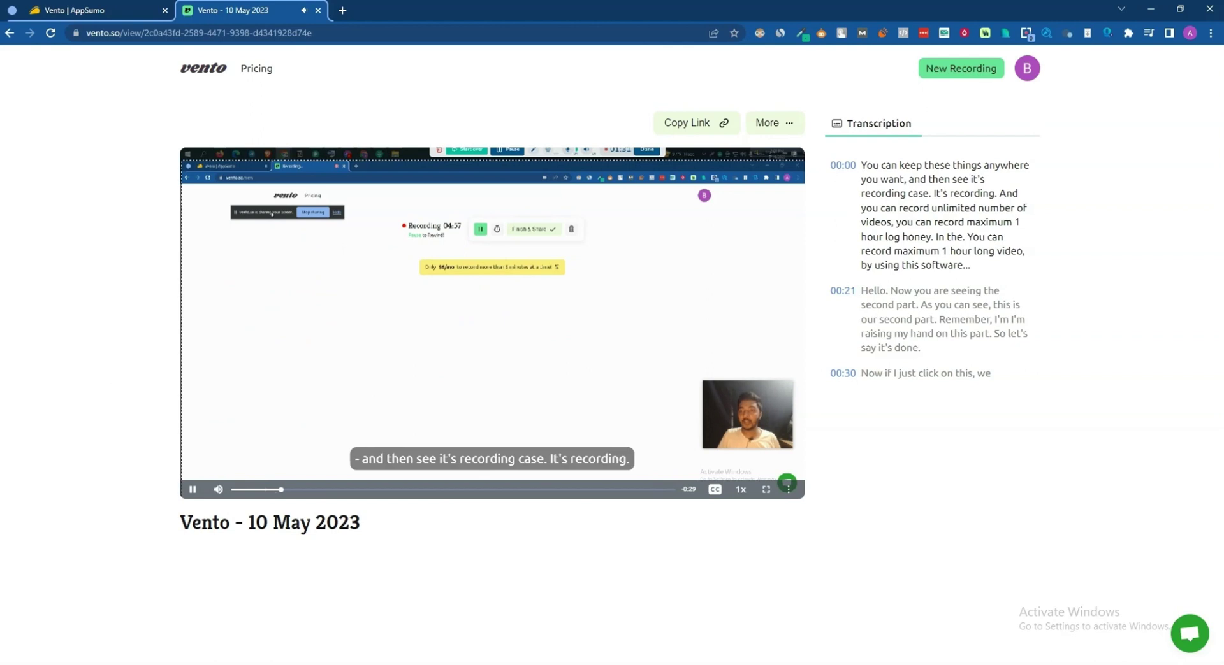
pyautogui.click(190, 500)
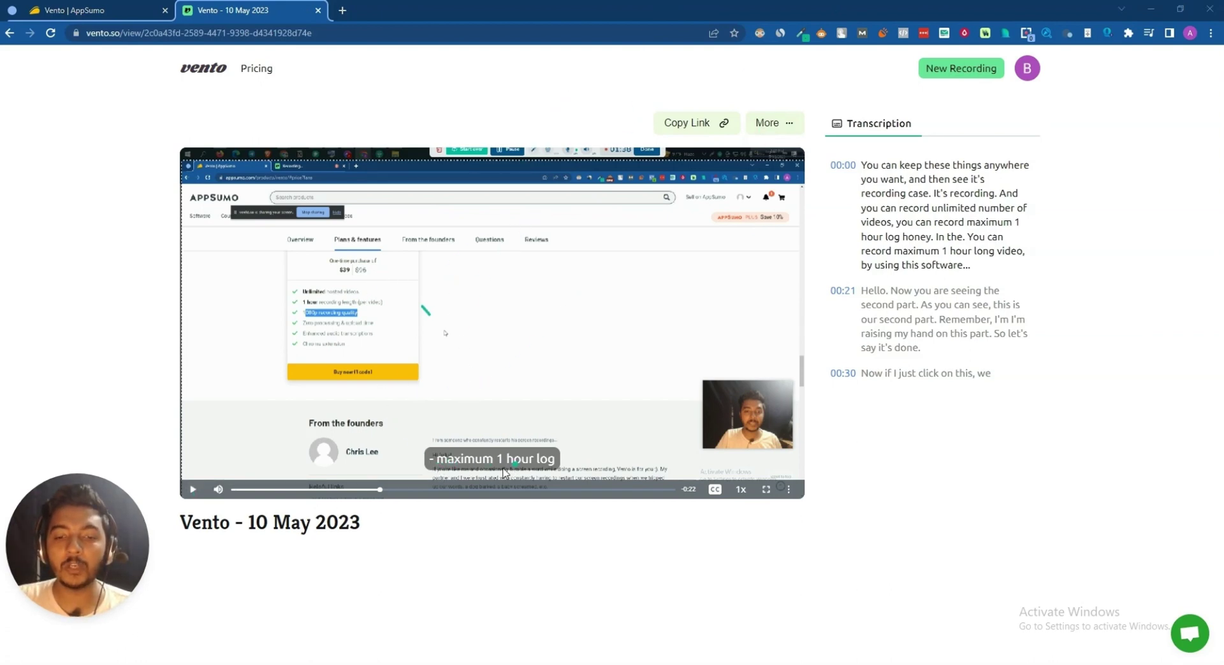
pyautogui.click(419, 328)
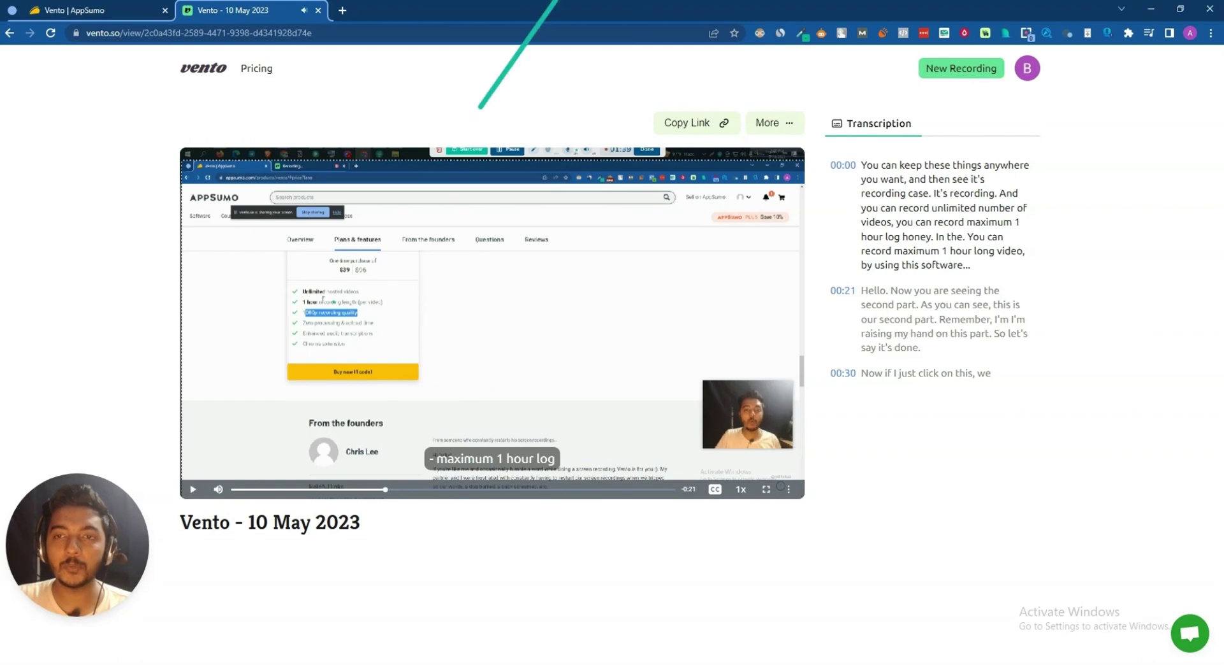
pyautogui.click(709, 131)
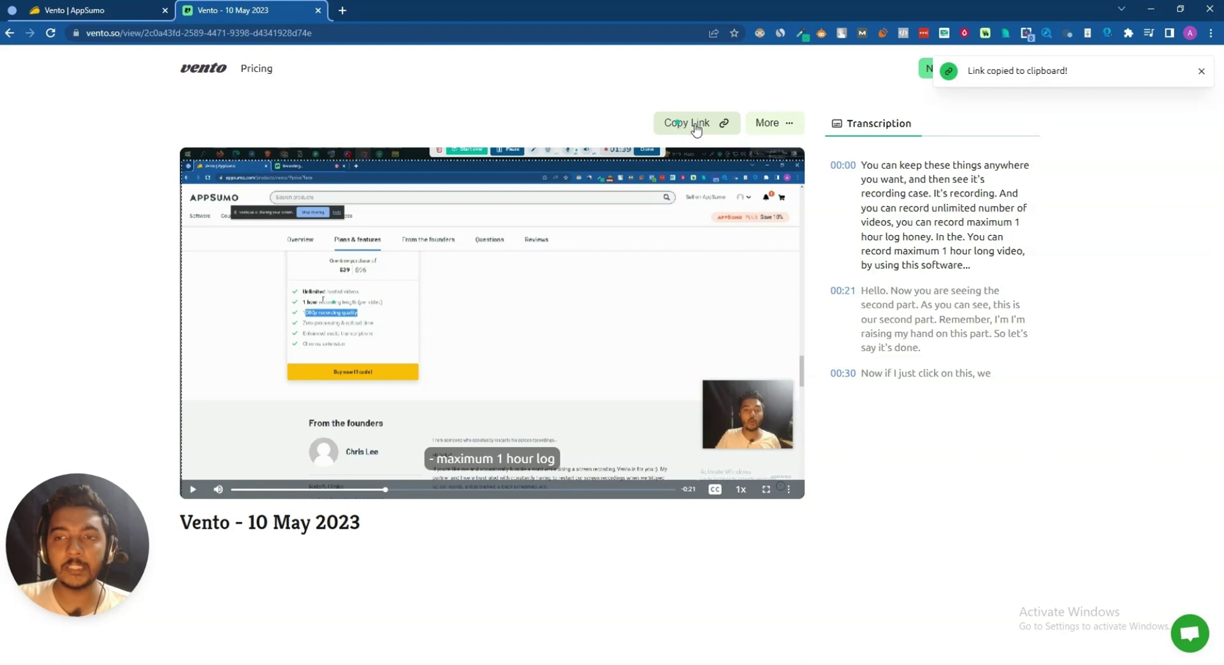
pyautogui.click(789, 128)
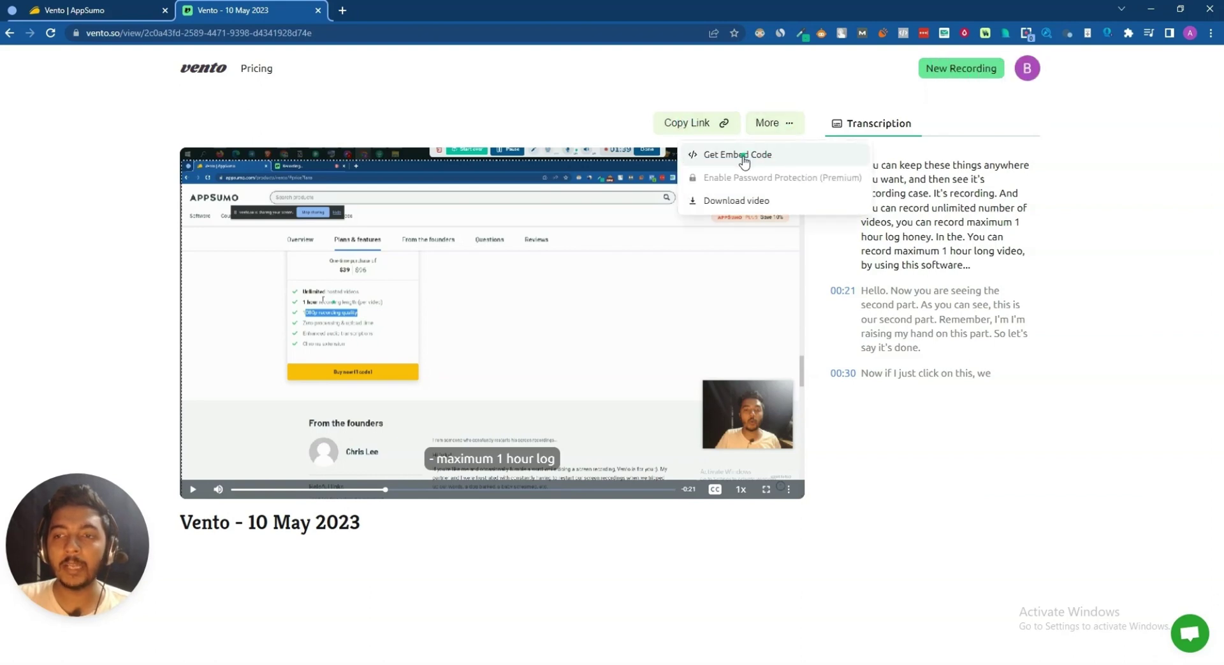
# Open the recording as video.mp4, check its playback options, then close that tab.
pyautogui.click(739, 200)
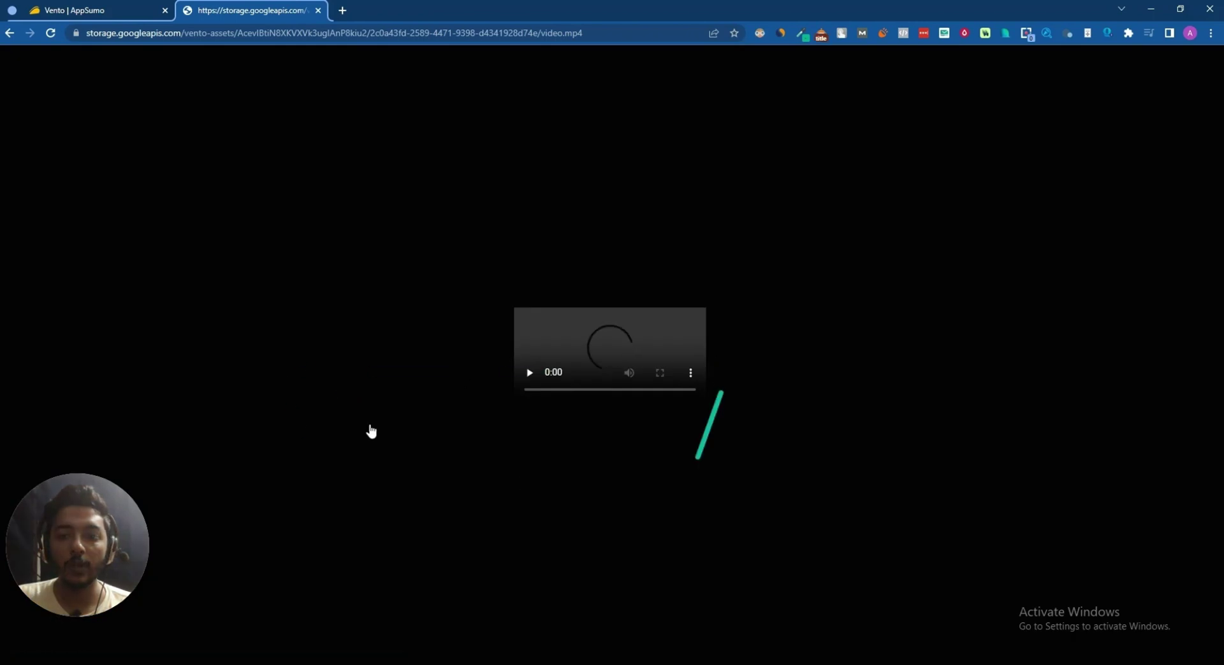
pyautogui.click(690, 373)
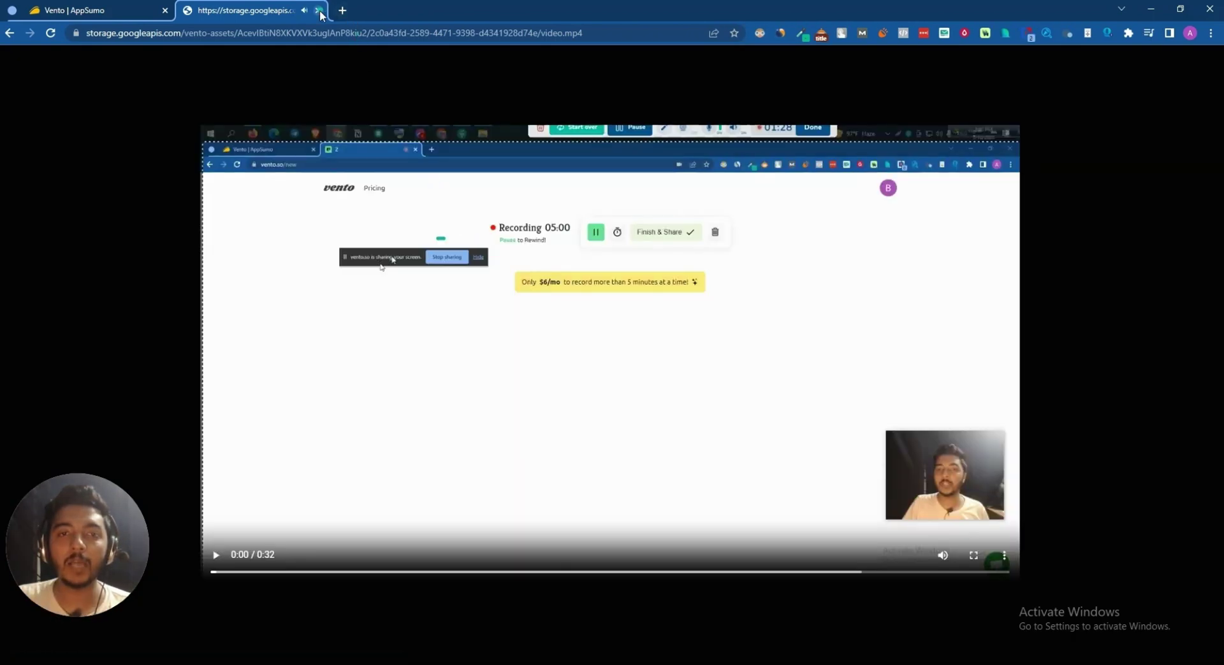
pyautogui.click(318, 10)
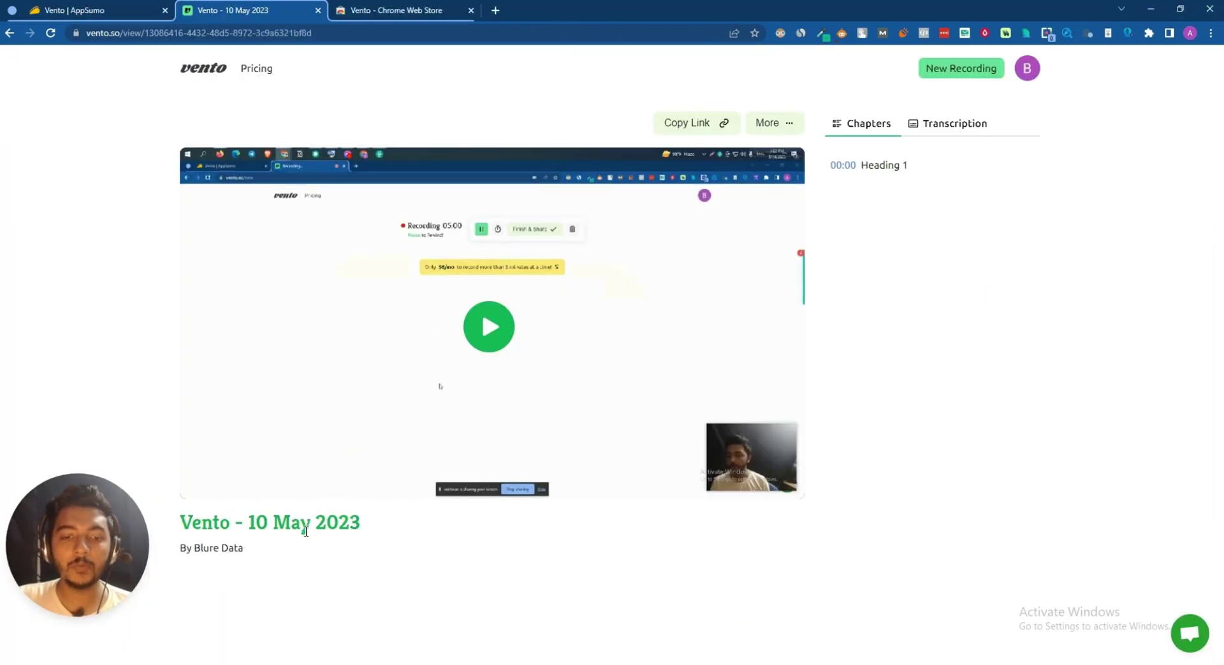
# Rename the recording to 'Passivern 1' and go to Your Recordings from the account menu.
pyautogui.click(306, 532)
pyautogui.write('P')
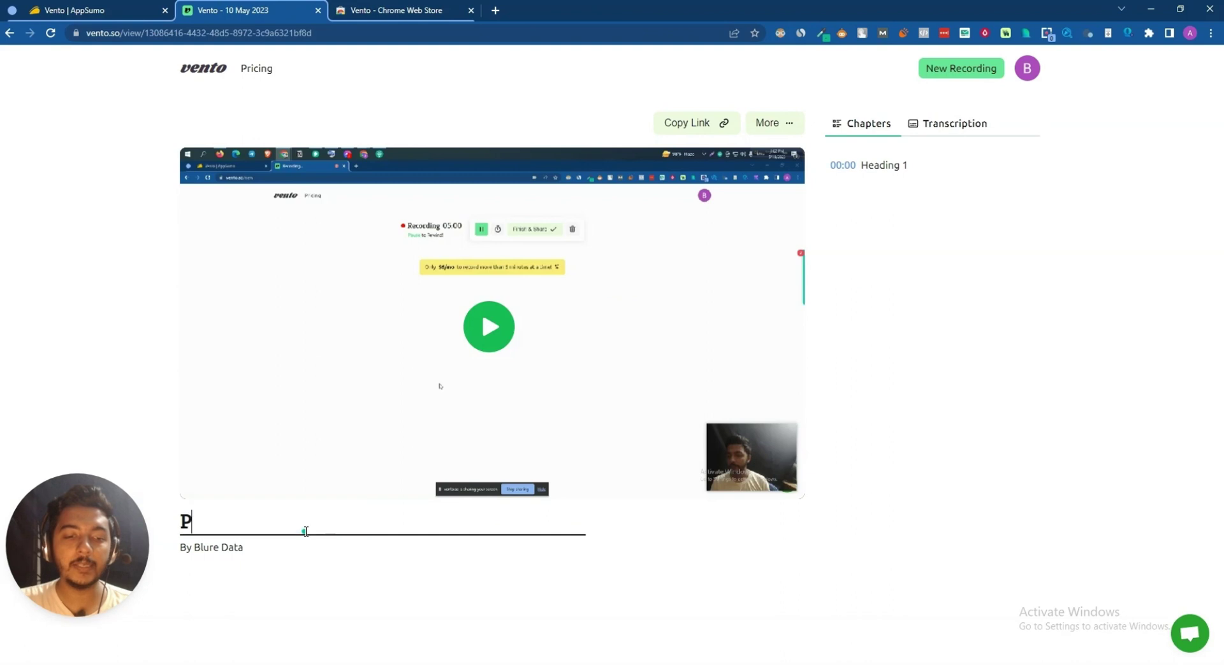
pyautogui.write('assivern 1')
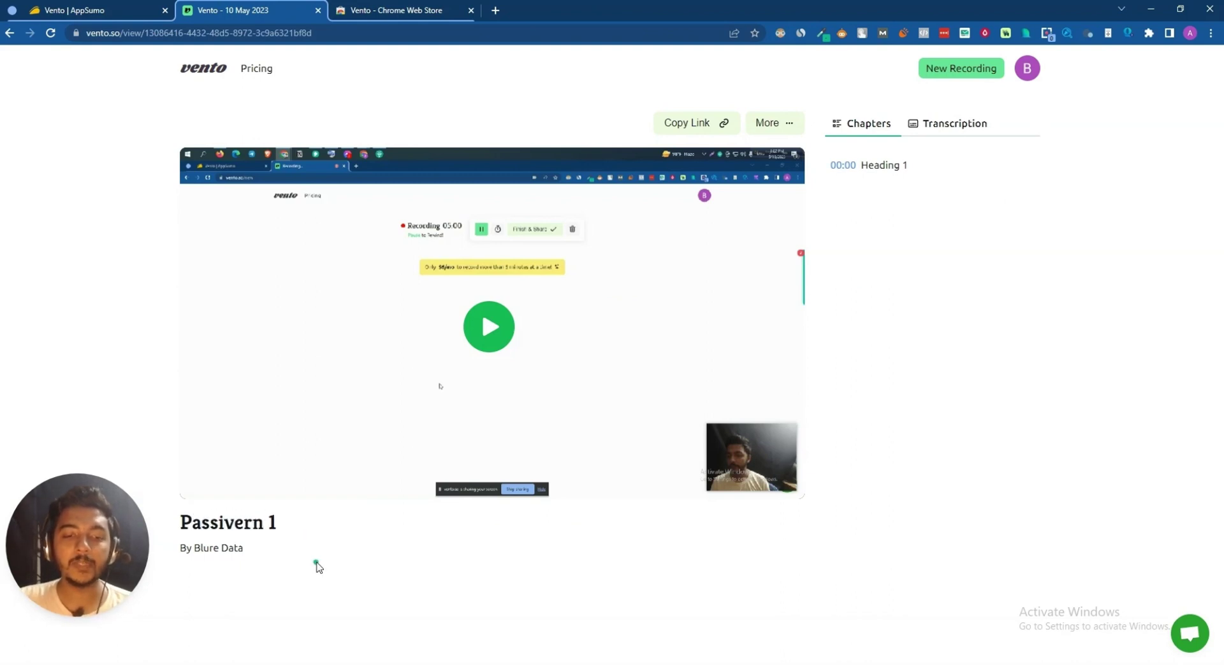
pyautogui.click(317, 568)
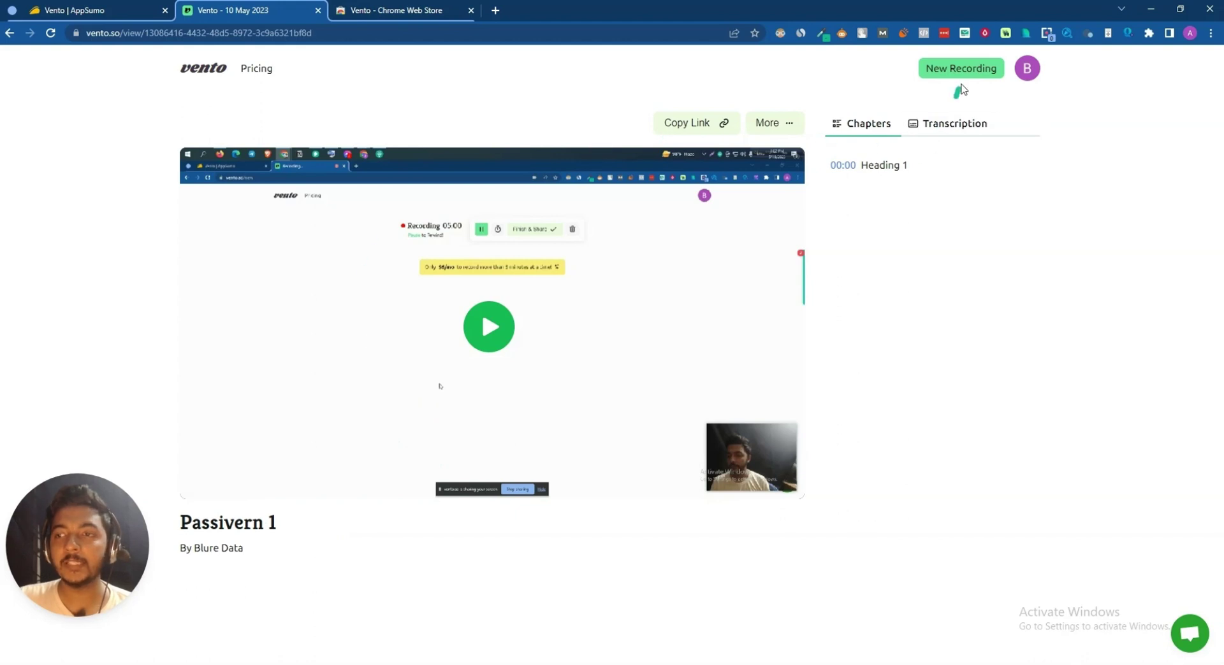
pyautogui.click(1027, 76)
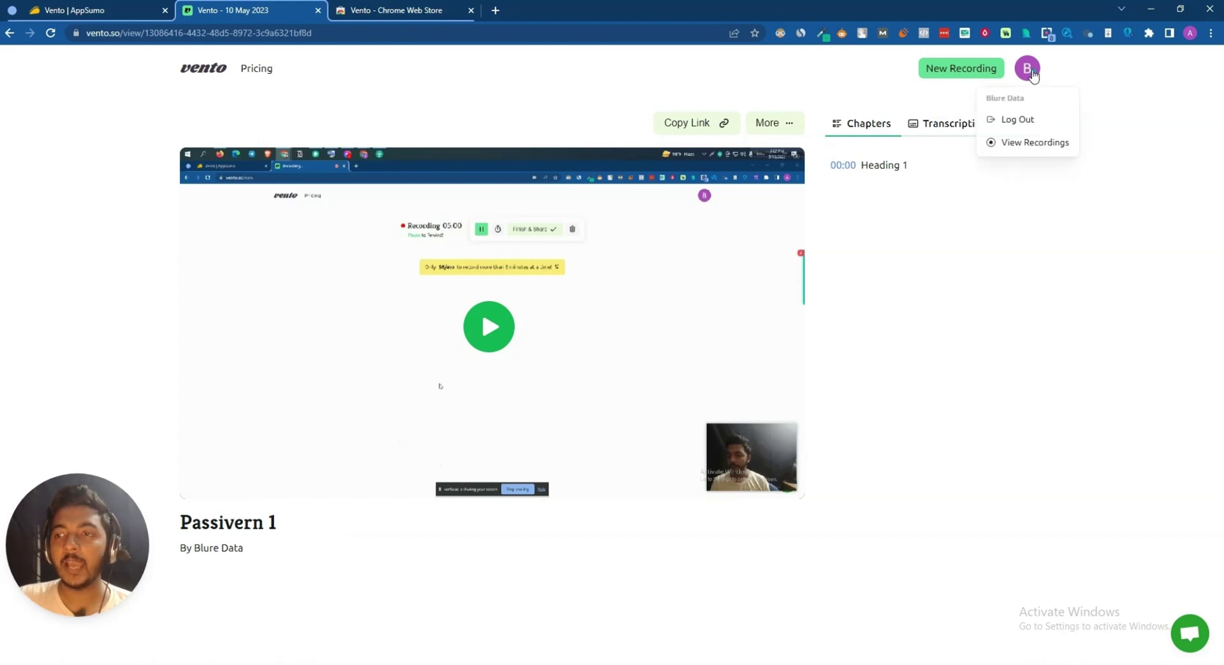
pyautogui.click(1030, 143)
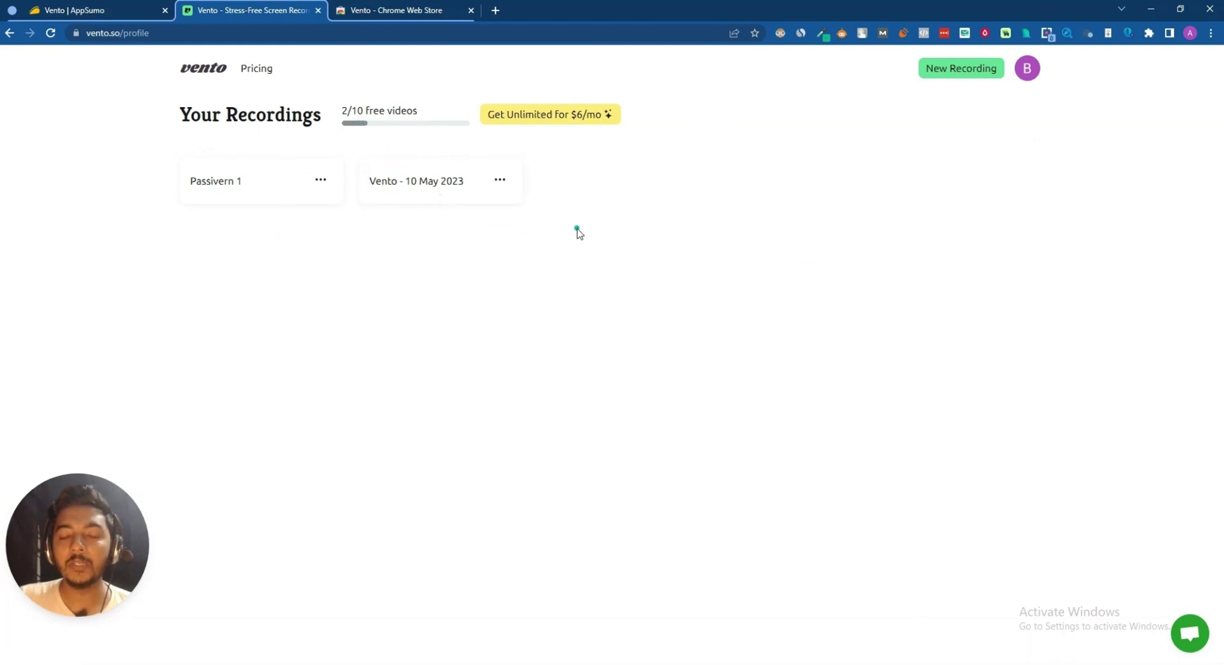
# Show the $39 Vento Premium Plan under Plans & features and highlight Unlimited hosted videos.
pyautogui.click(93, 10)
pyautogui.scroll(-6, 363, 296)
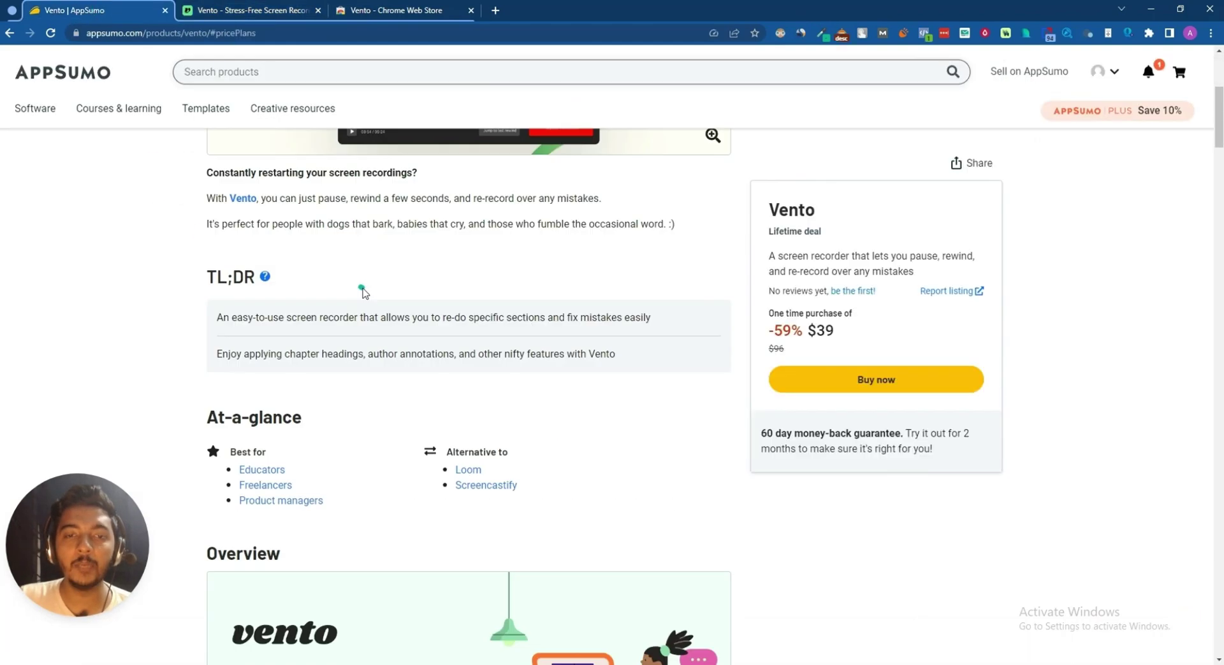
pyautogui.moveTo(337, 94); pyautogui.dragTo(333, 73)
pyautogui.click(334, 73)
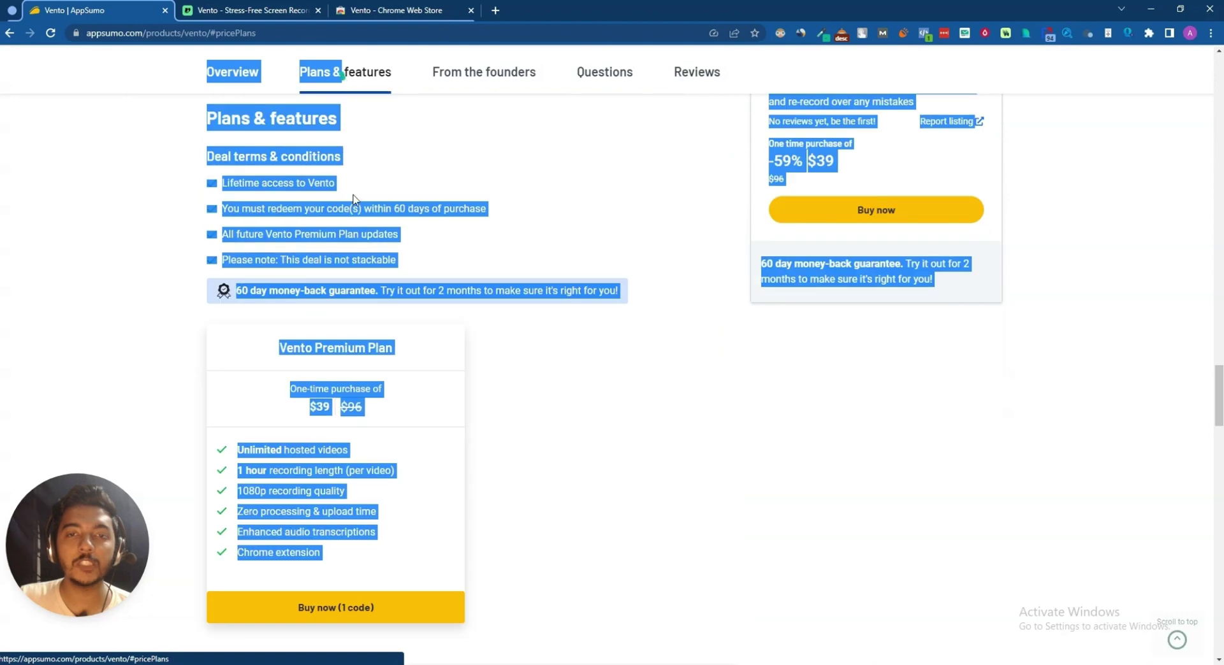
pyautogui.click(544, 411)
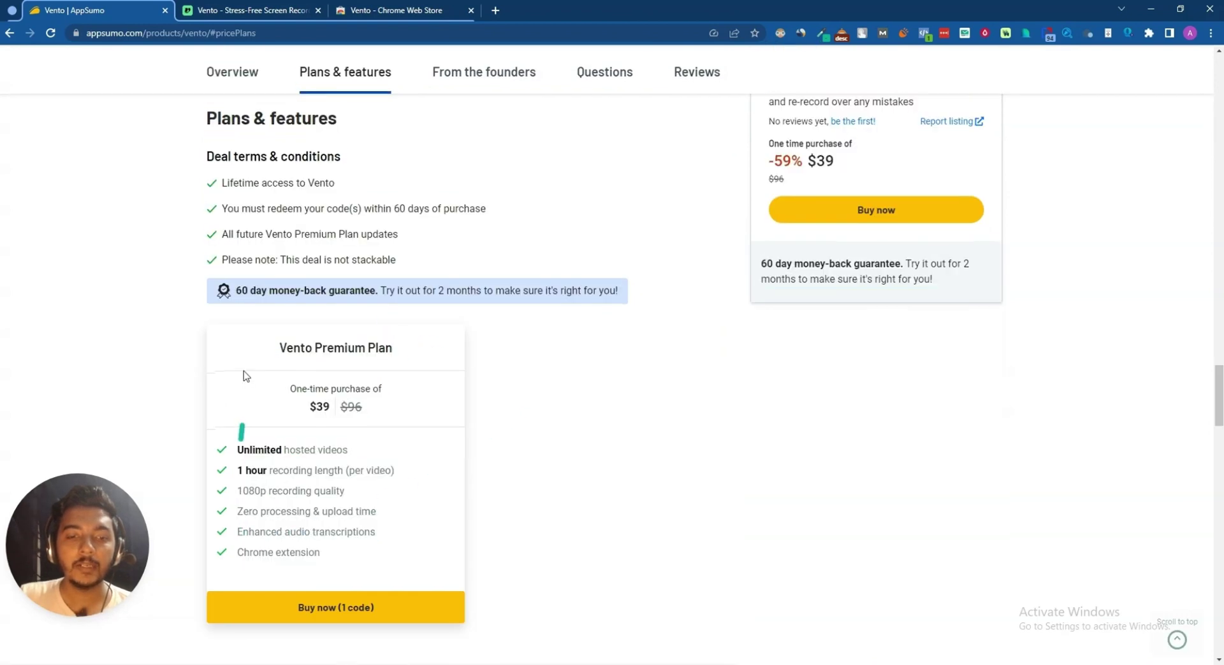
pyautogui.moveTo(244, 450); pyautogui.dragTo(401, 461)
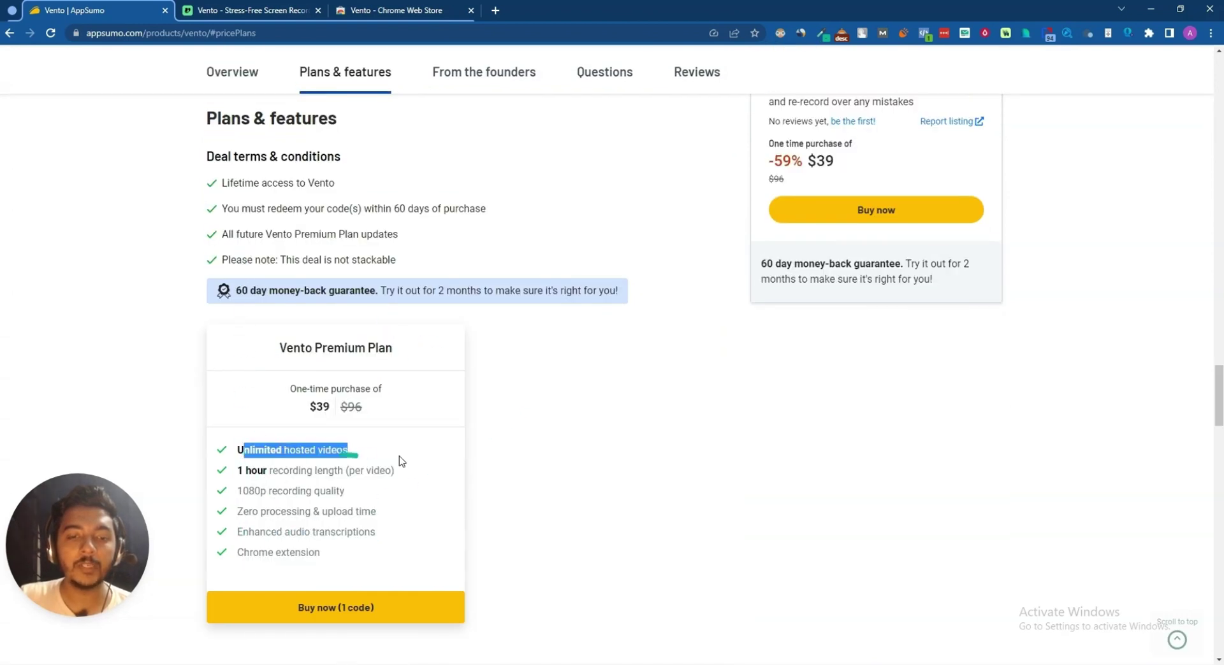
pyautogui.click(373, 13)
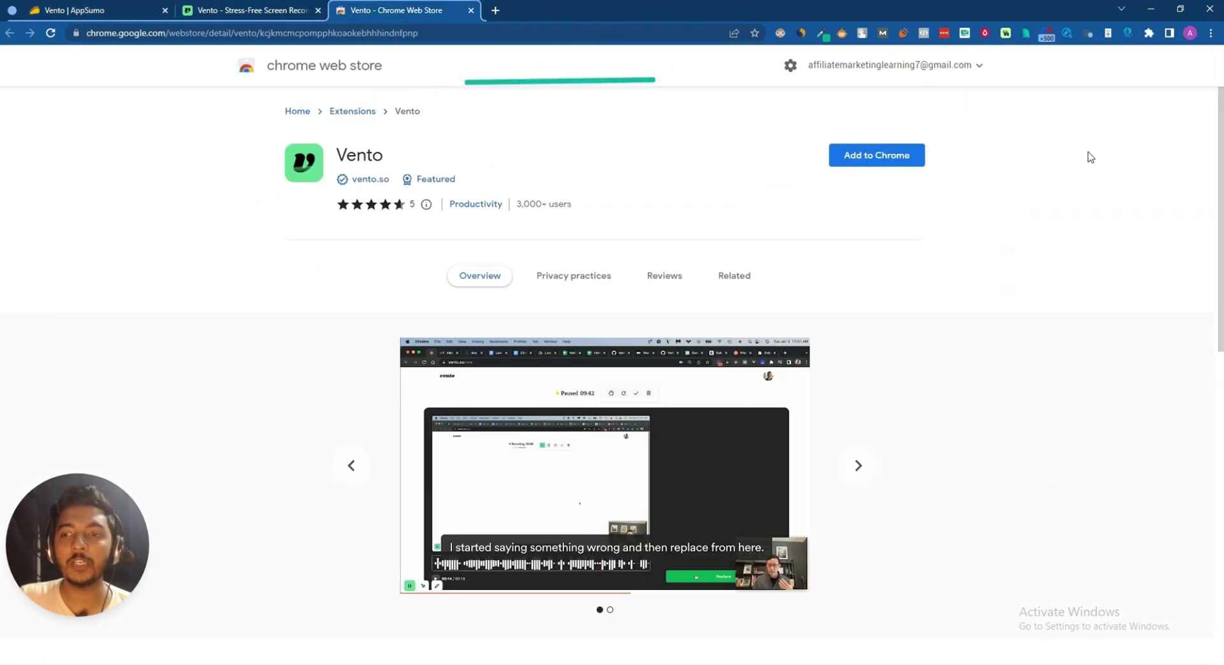
# Go back to Your Recordings, listing Passivern 1 and Vento - 10 May 2023.
pyautogui.click(252, 10)
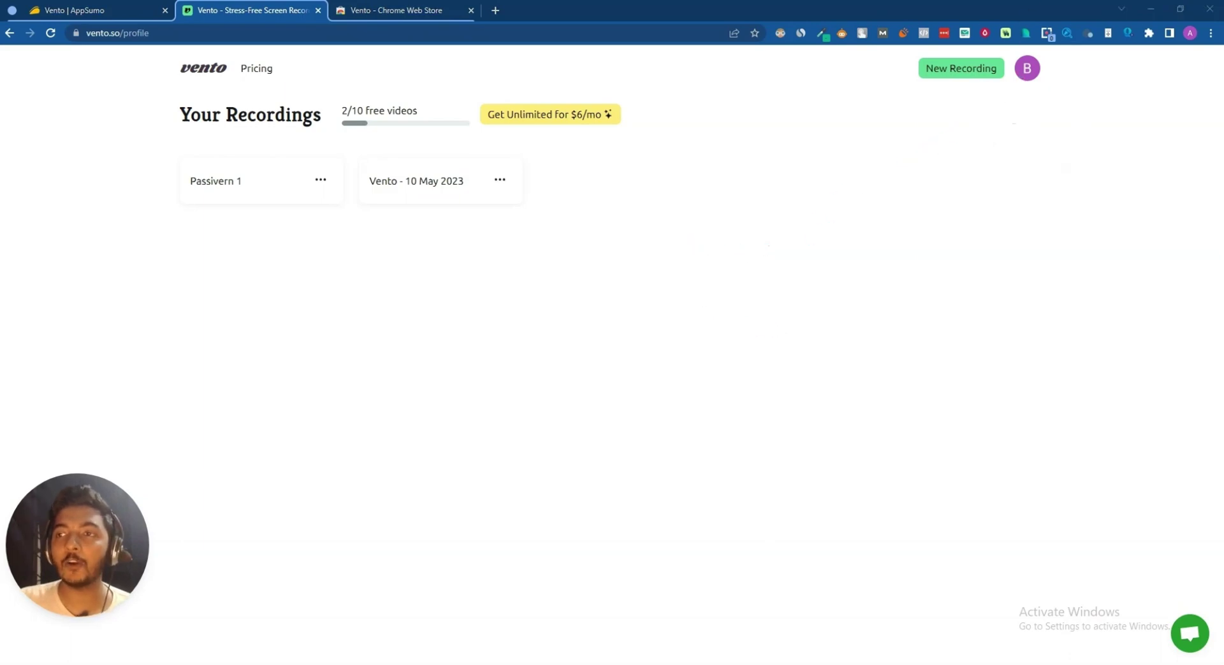
# Start and cancel a region screenshot of Your Recordings, then return to the AppSumo Vento deal.
pyautogui.press('Print')
pyautogui.moveTo(148, 68)
pyautogui.mouseDown()
pyautogui.moveTo(844, 527)
pyautogui.moveTo(1062, 606)
pyautogui.moveTo(1098, 605)
pyautogui.moveTo(1083, 607)
pyautogui.mouseUp()
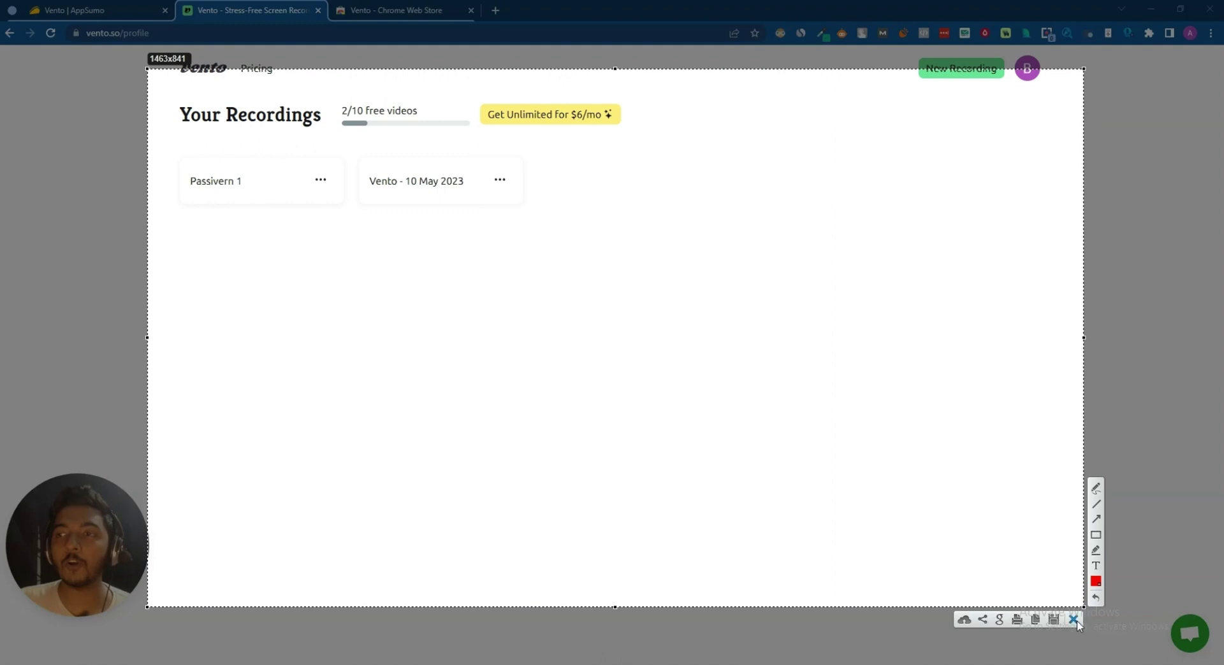
pyautogui.click(1074, 620)
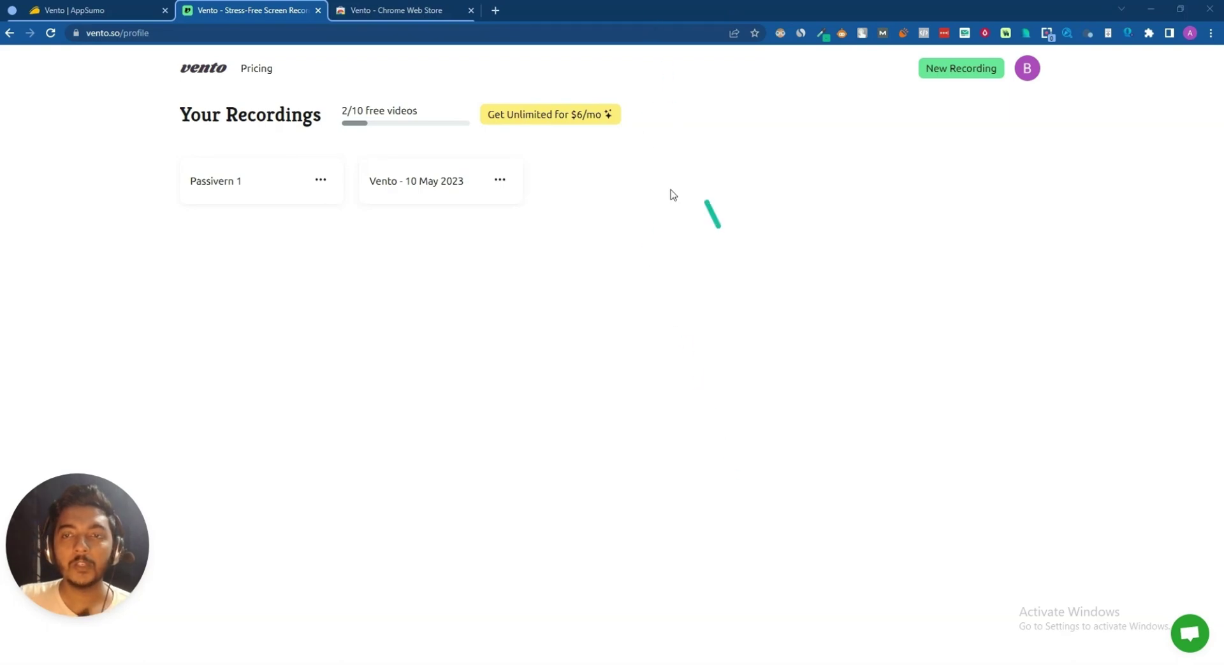
pyautogui.click(100, 14)
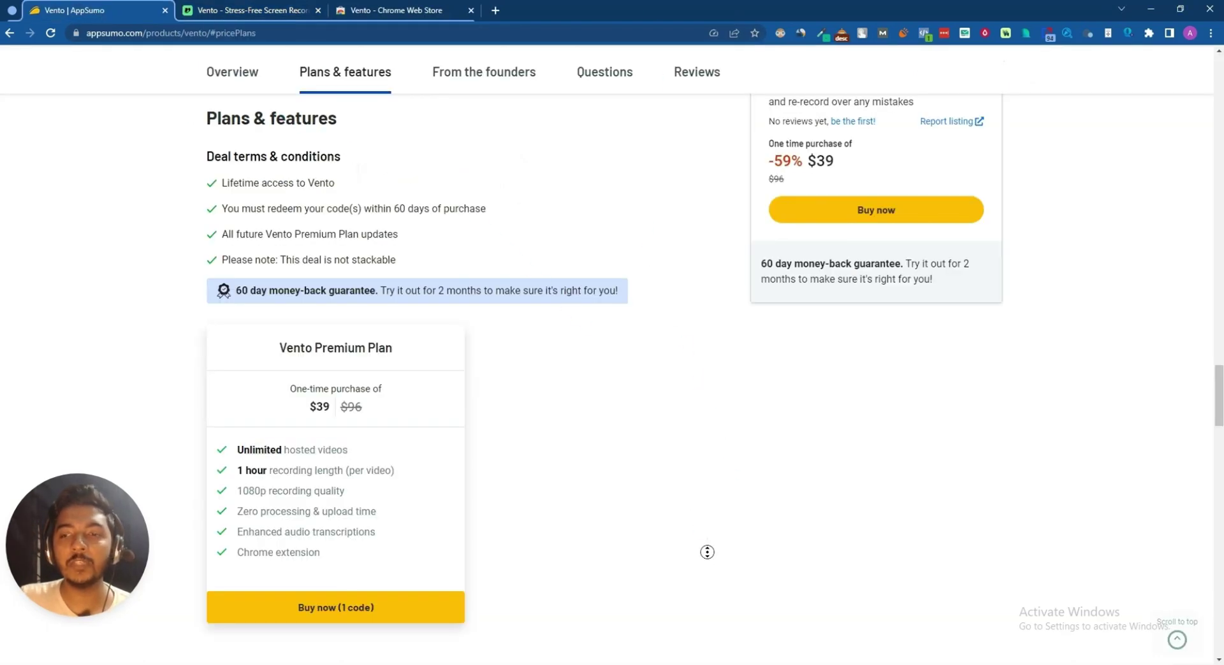
# Scroll from the top of the deal through TL;DR, At-a-glance and Overview to Create chapter headings.
pyautogui.scroll(5, 688, 408)
pyautogui.scroll(5, 669, 267)
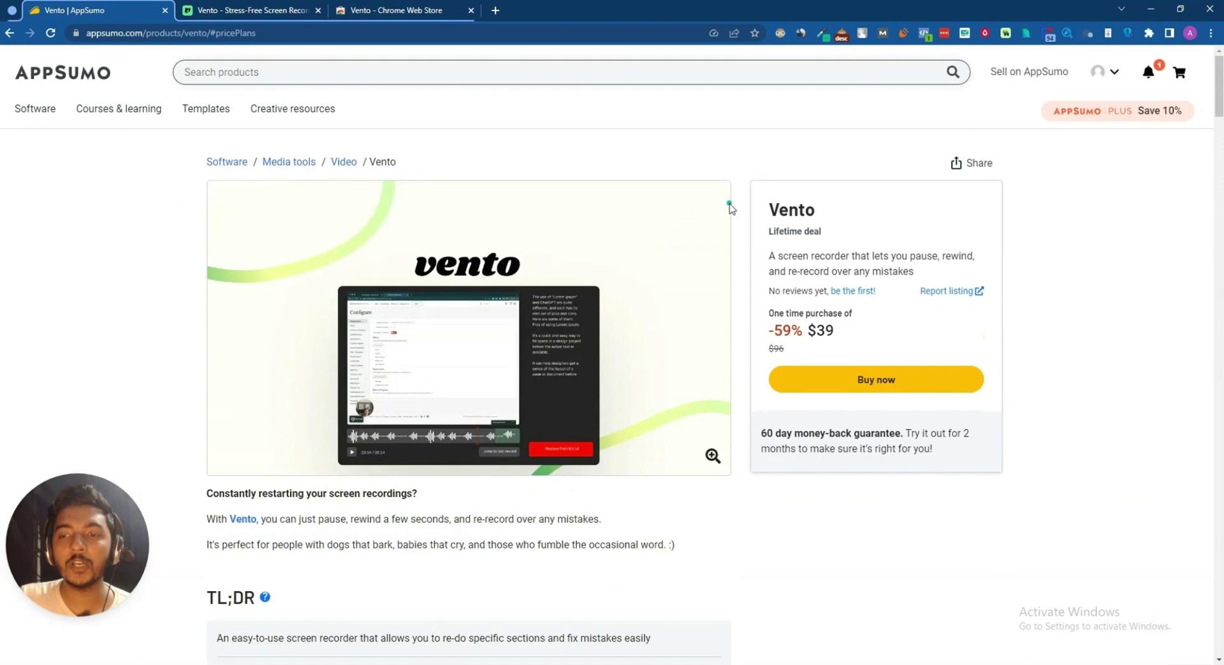
pyautogui.scroll(-2, 733, 213)
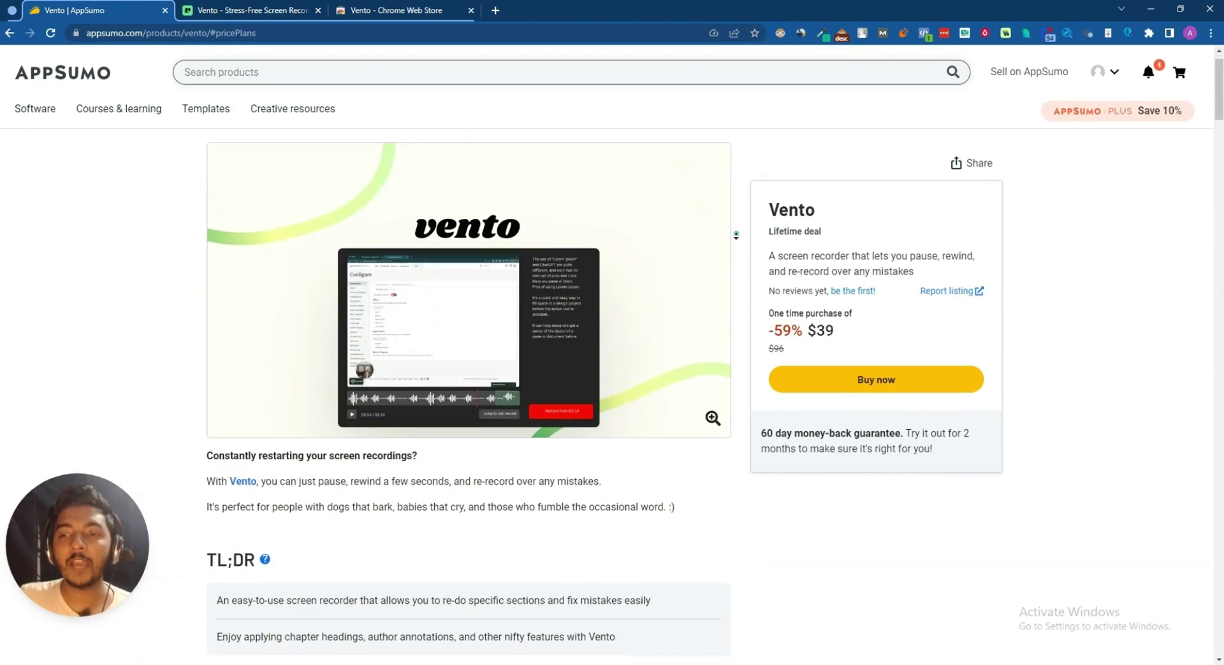
pyautogui.scroll(-3, 735, 235)
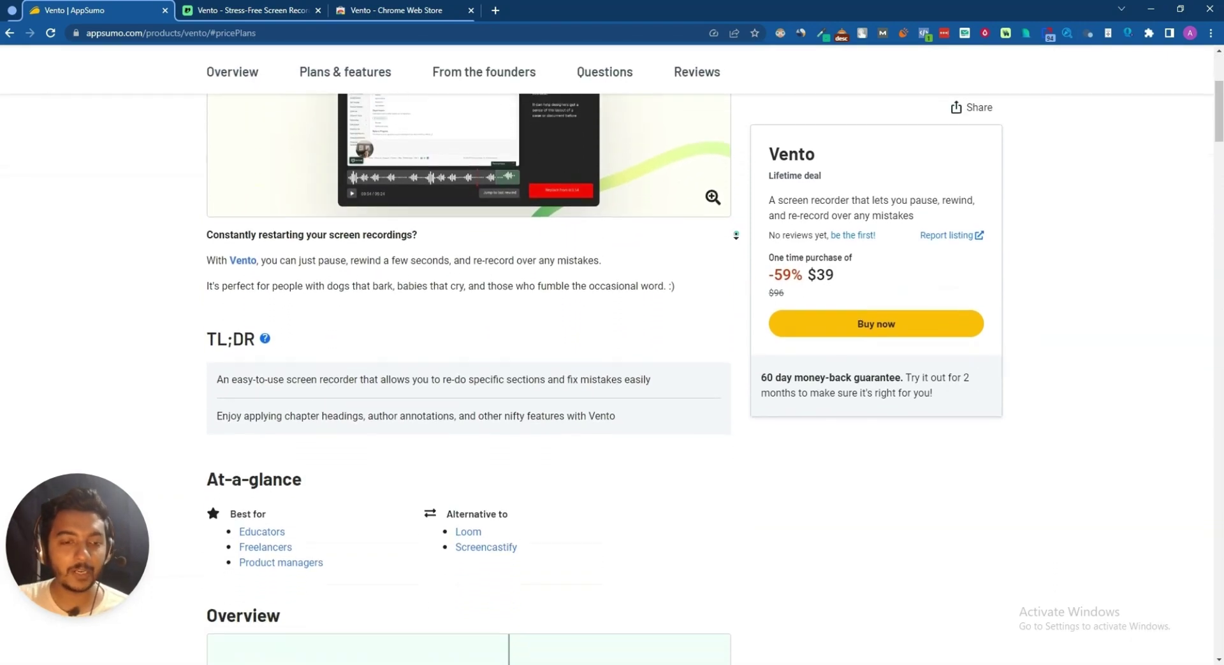
pyautogui.scroll(-1, 736, 235)
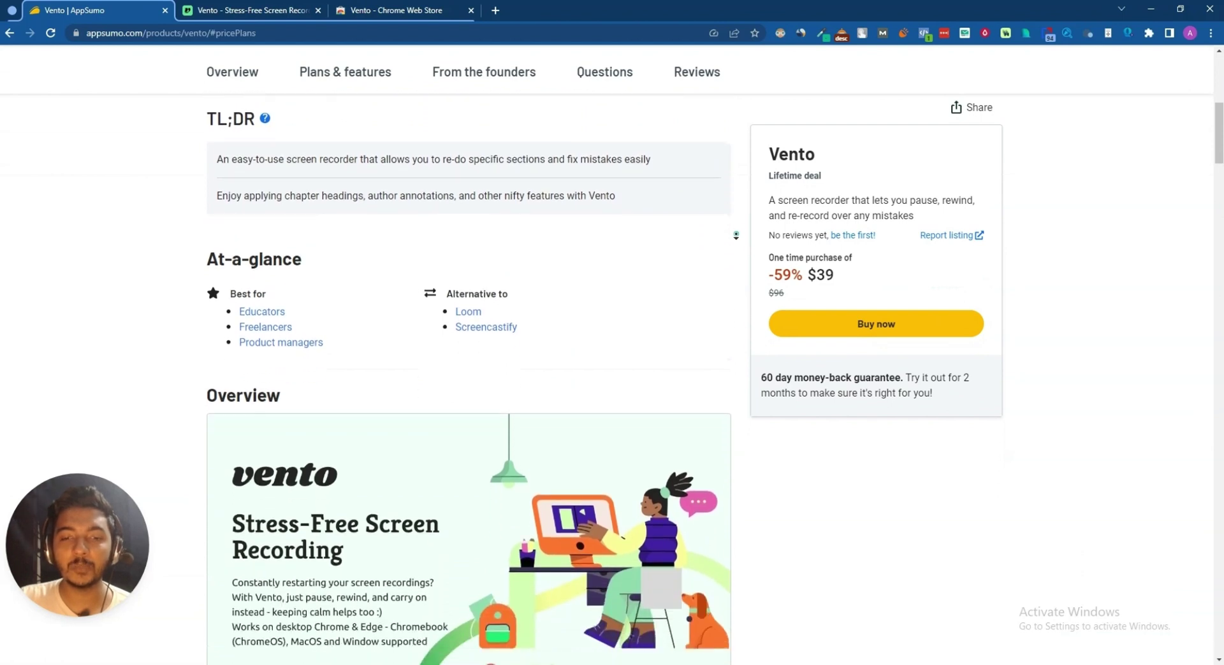
pyautogui.scroll(-1, 736, 235)
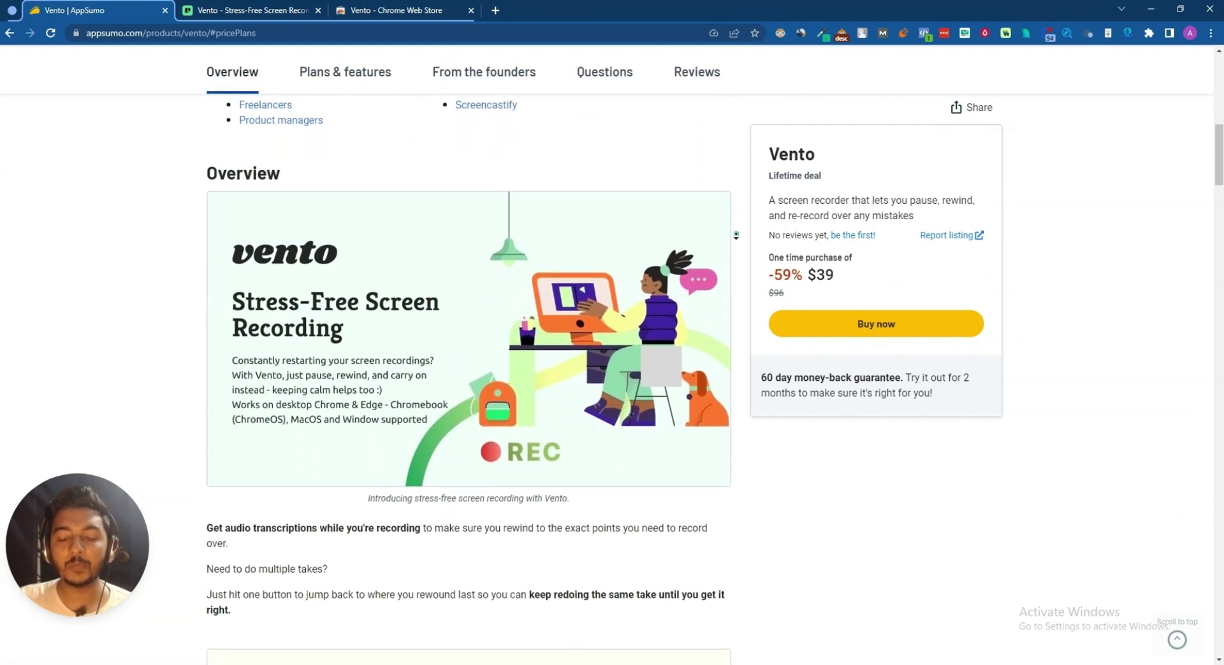